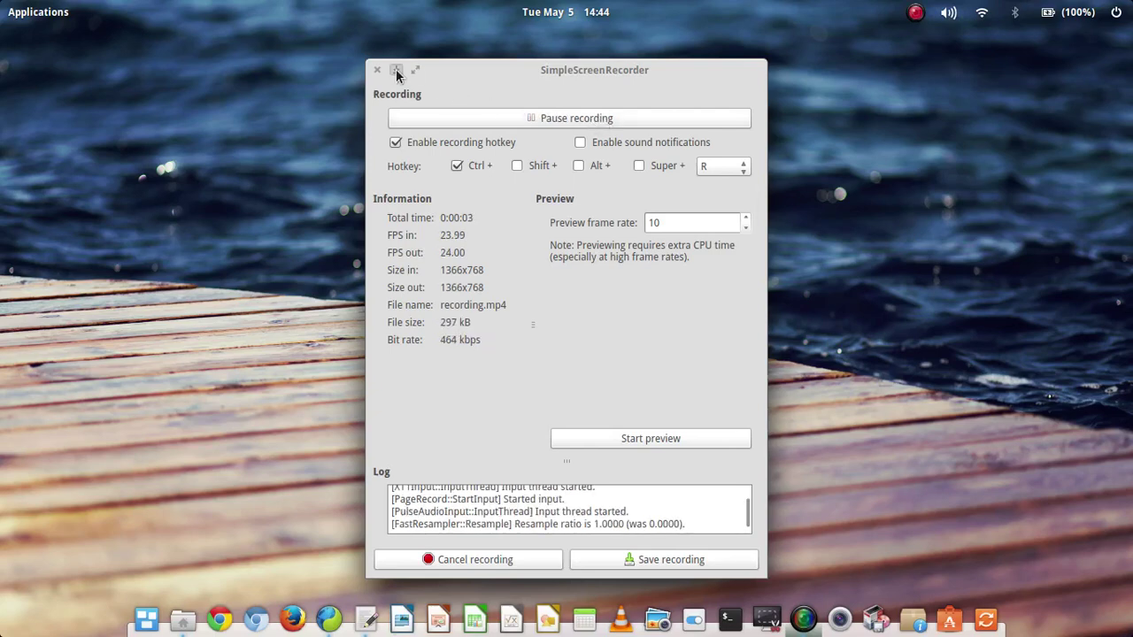
Minimize the SimpleScreenRecorder window so the bare desktop shows while recording continues
click(397, 70)
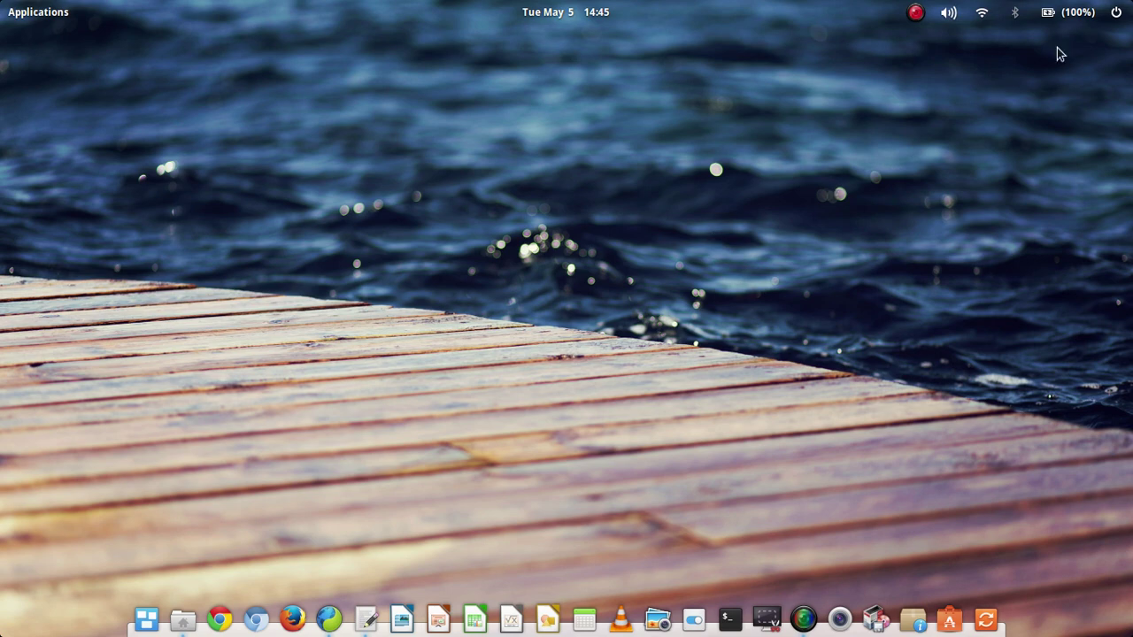
Open About This Computer from the power menu to see elementary OS 0.3 Freya (64-bit) details
click(1117, 18)
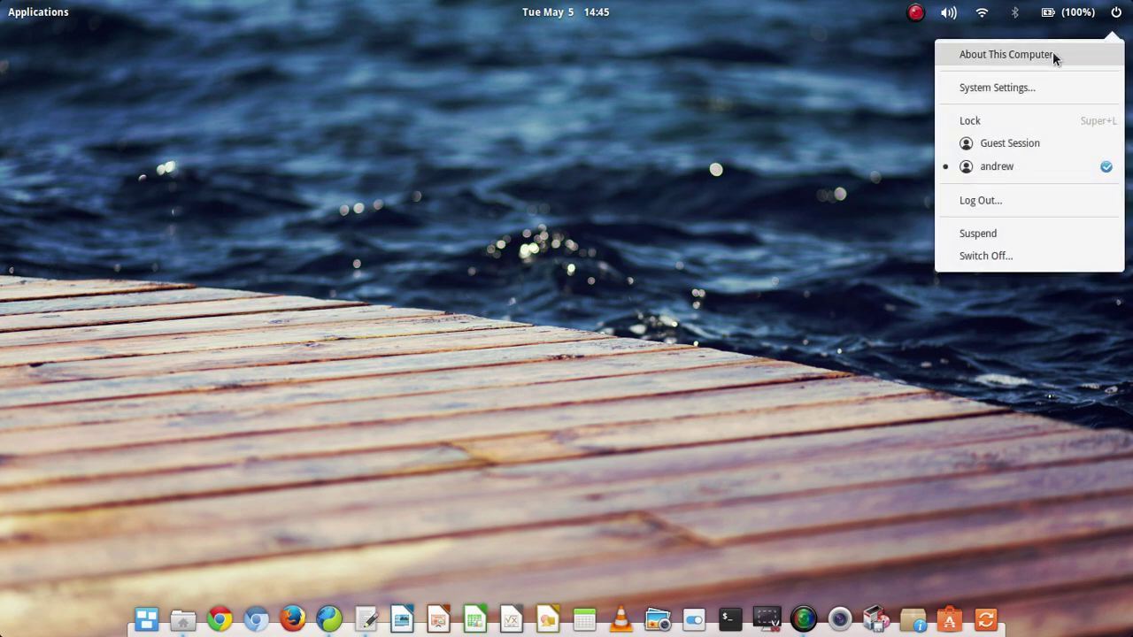
click(1005, 55)
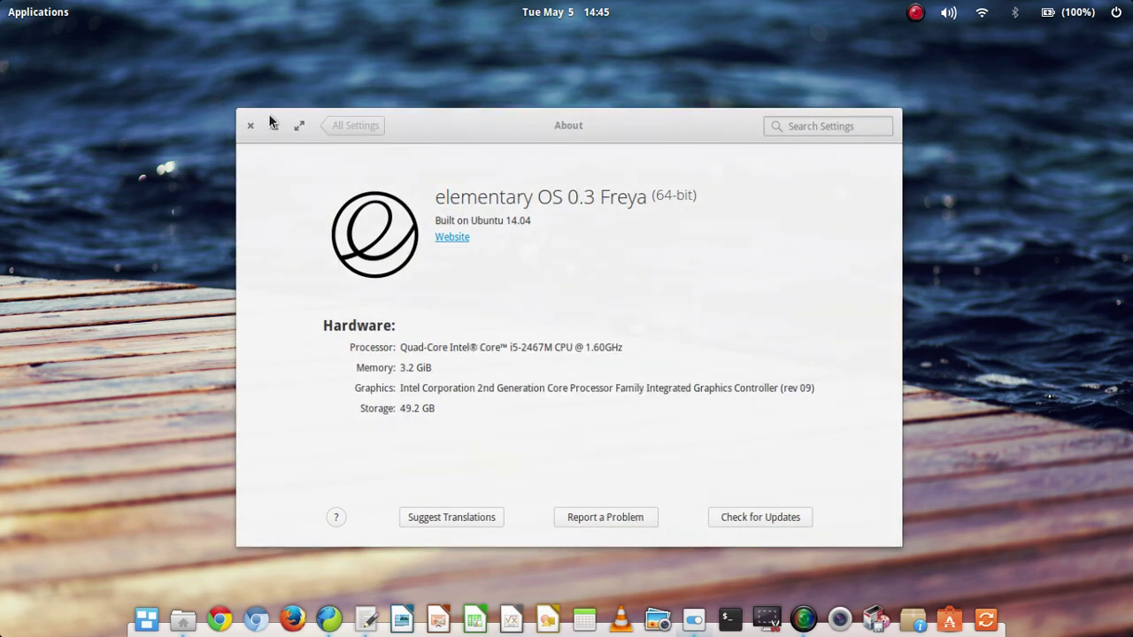
Minimize the About window, briefly restore SimpleScreenRecorder to check it, then hide it again
click(266, 116)
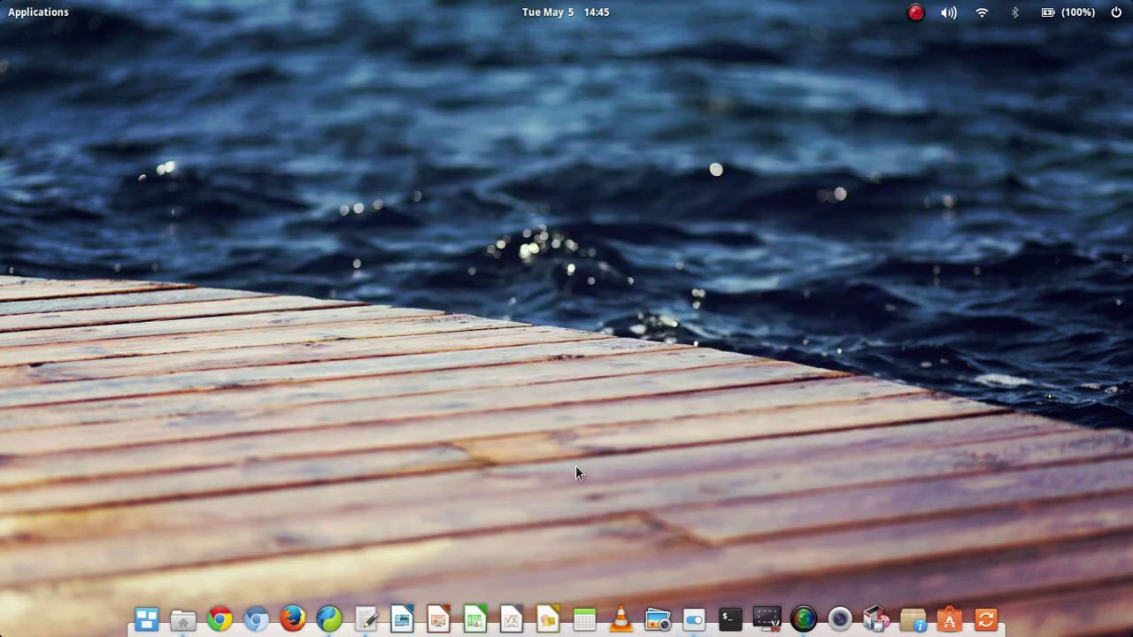
click(802, 620)
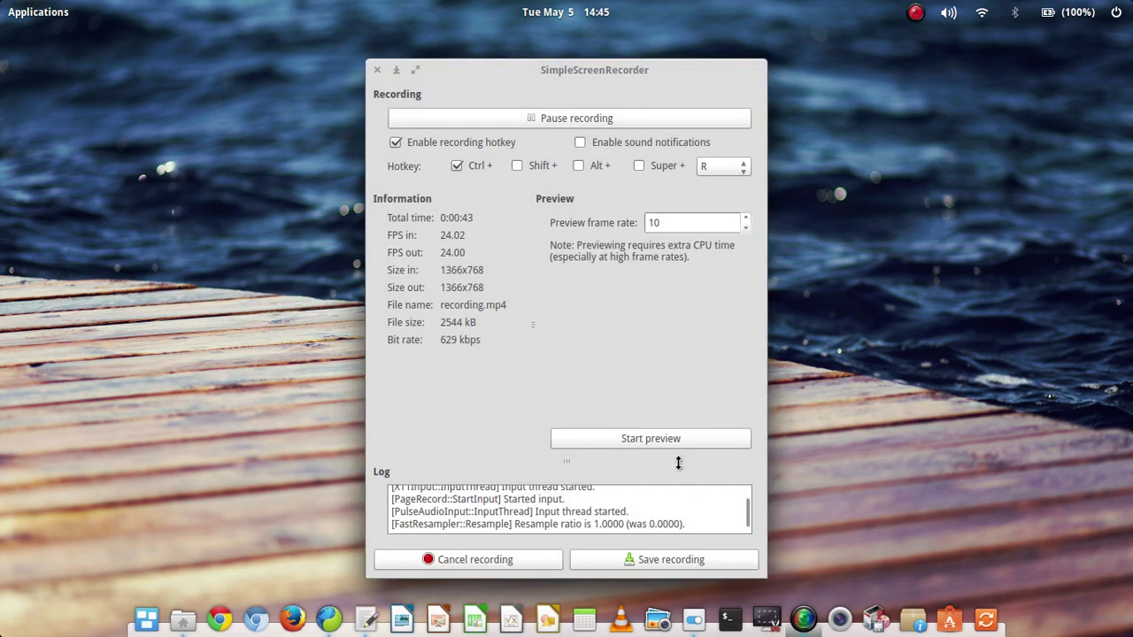
click(395, 69)
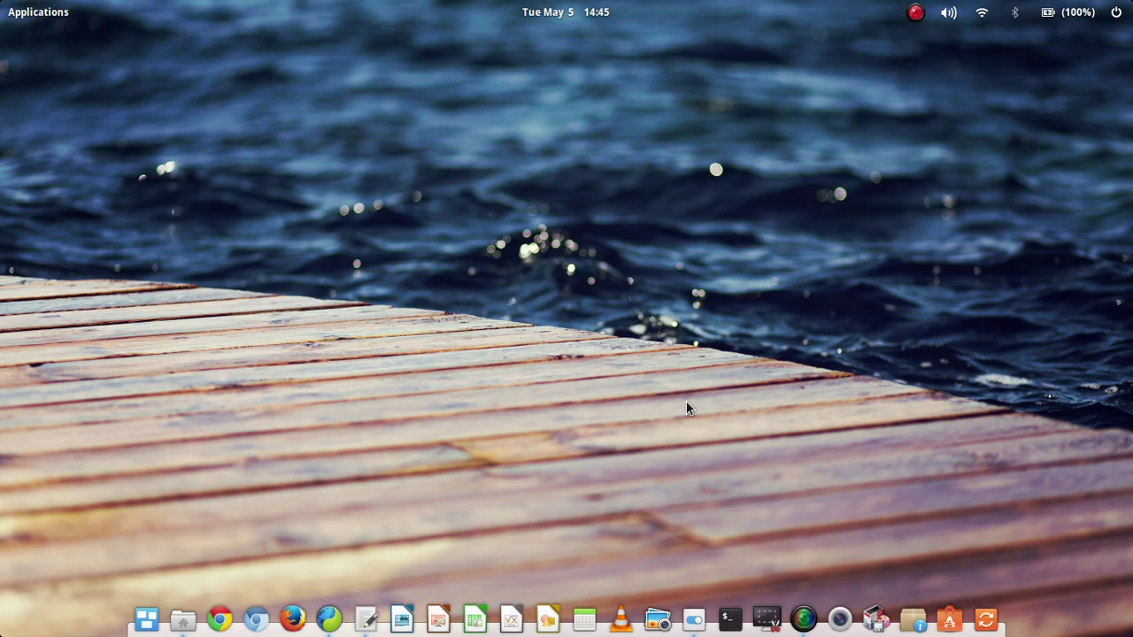
Launch Midori, glance at the Download elementary OS tab, then scroll r/elementaryos to the bottom
click(333, 622)
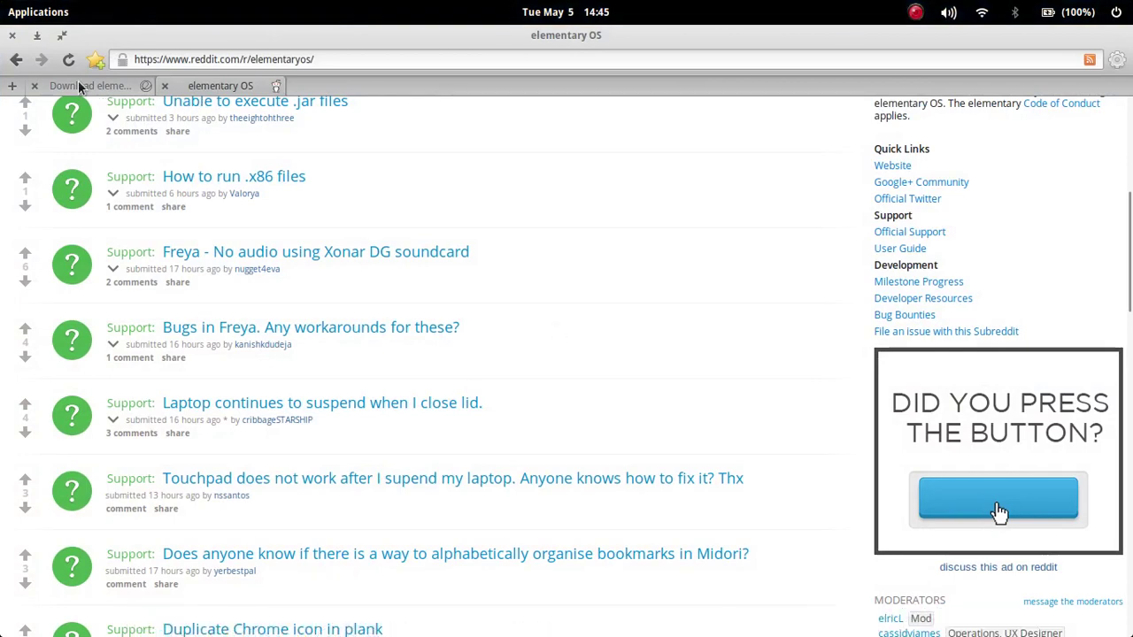
click(79, 86)
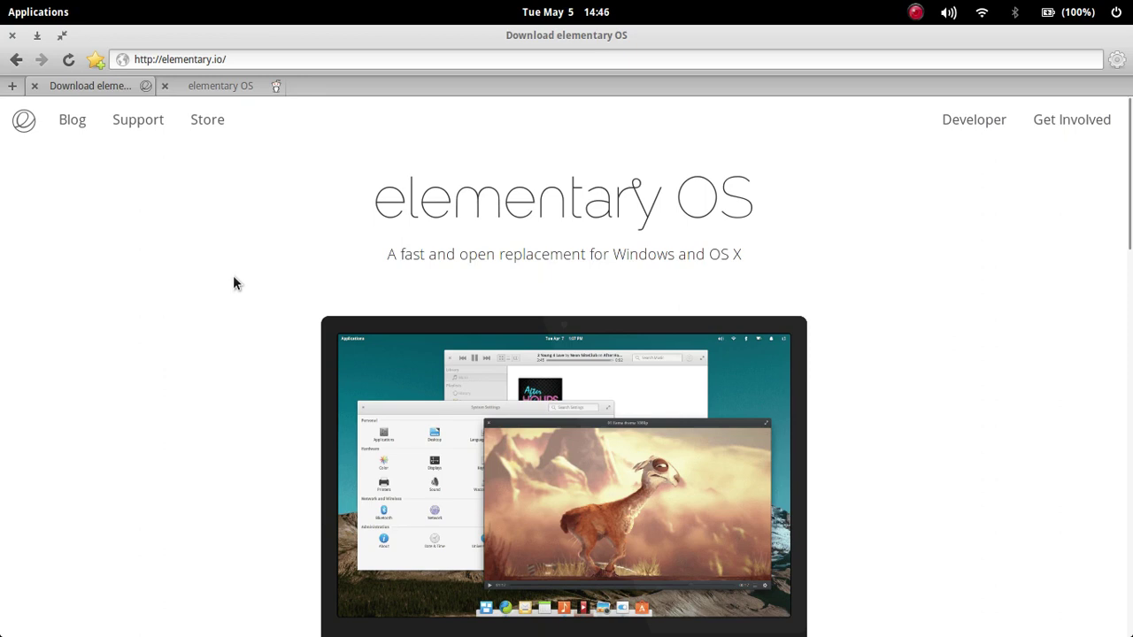
key(ctrl+Tab)
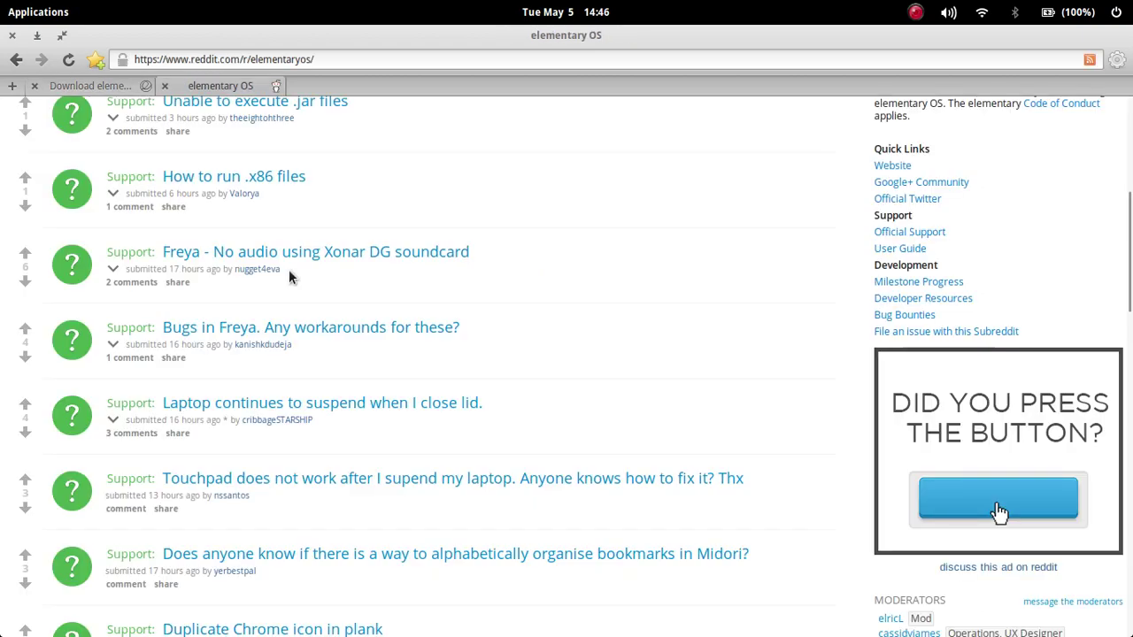
scroll(544, 320, up, 4)
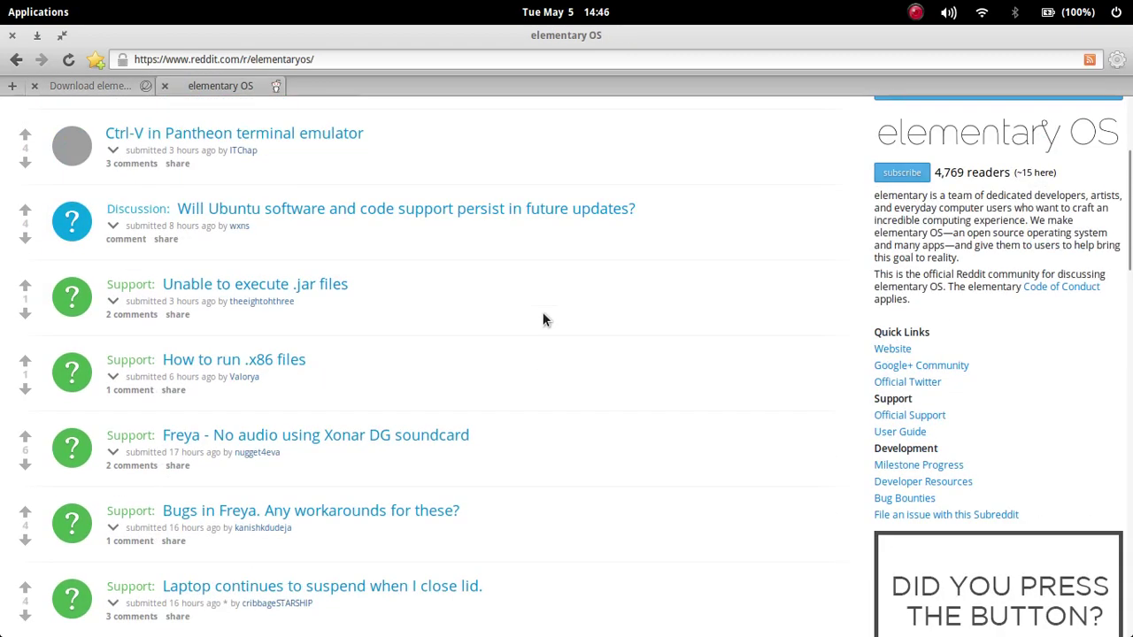
scroll(545, 320, up, 2)
scroll(542, 319, up, 2)
scroll(543, 319, down, 20)
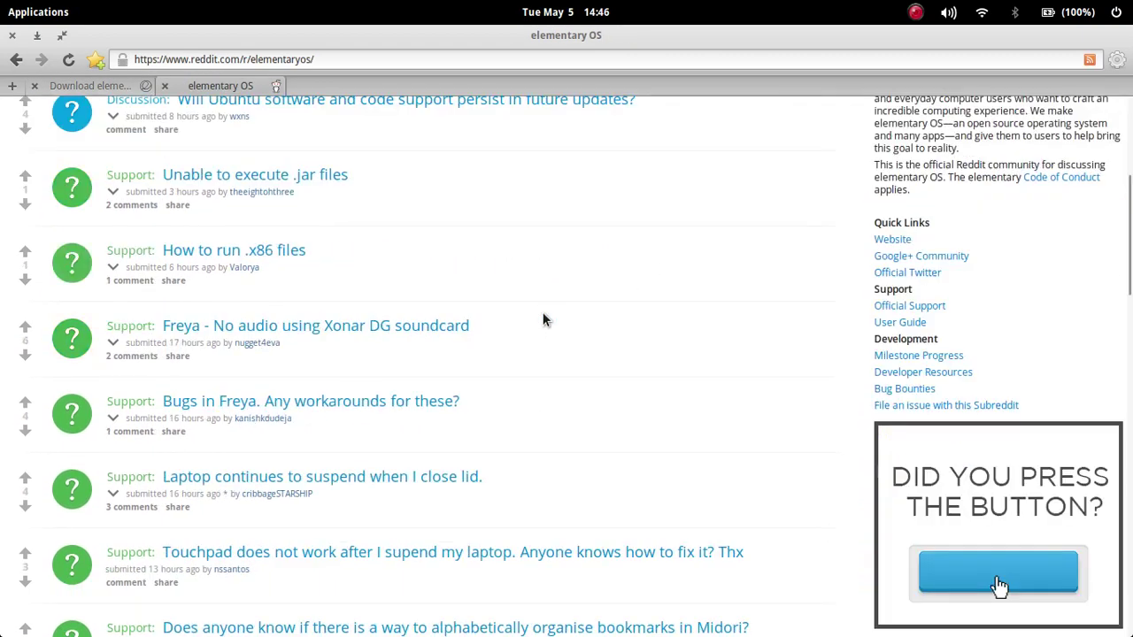
scroll(544, 320, down, 20)
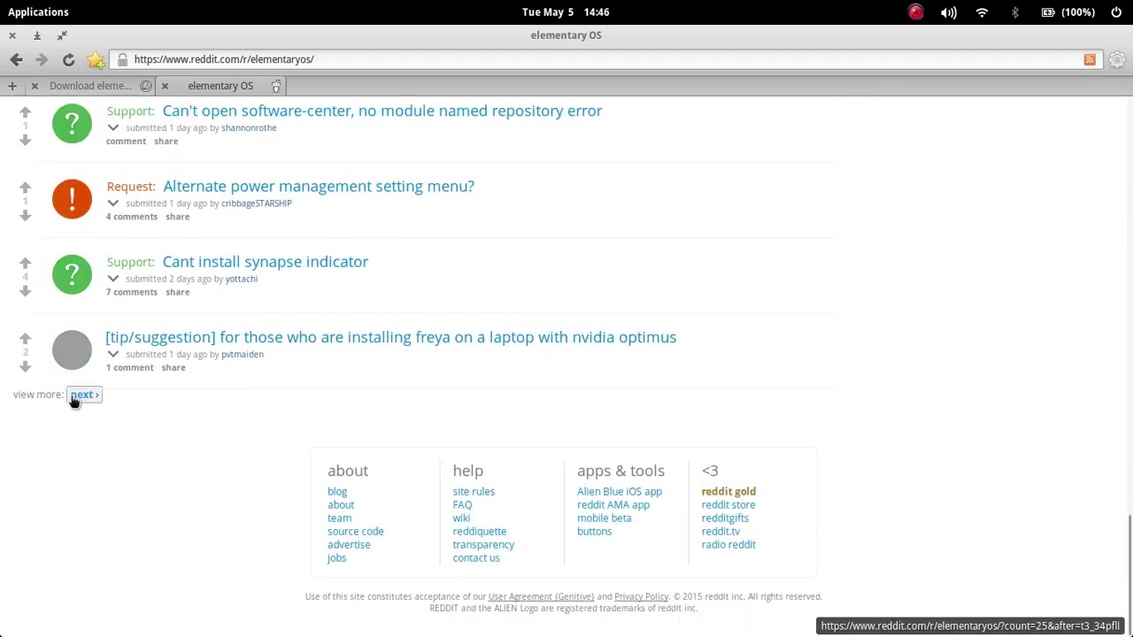
Go to page two of r/elementaryos posts and scroll through it
click(78, 395)
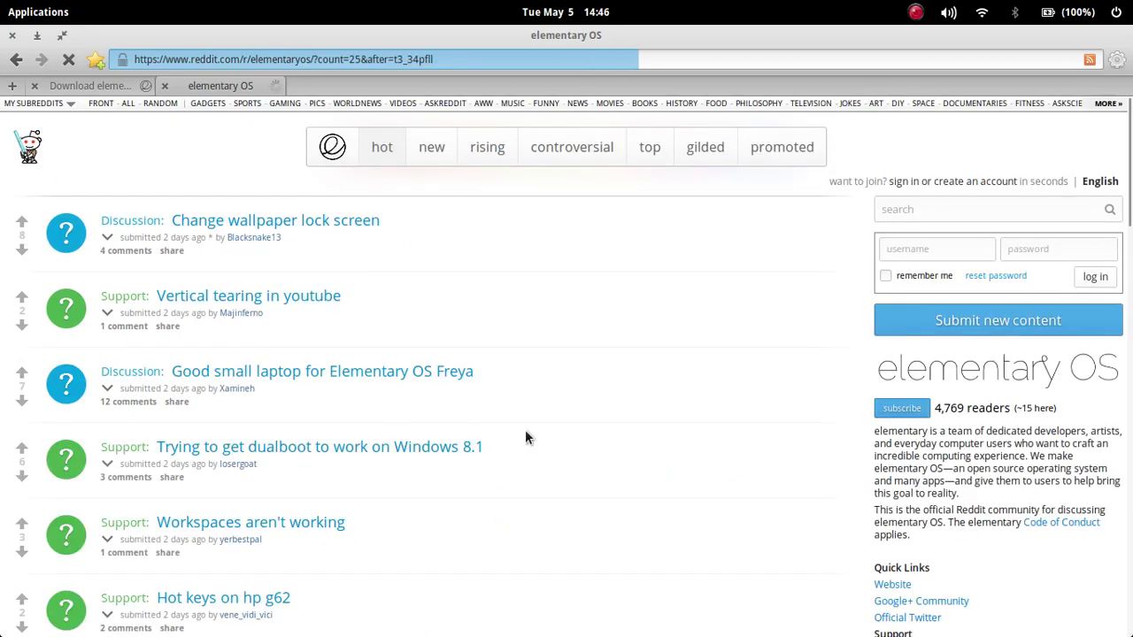
scroll(528, 437, down, 5)
scroll(528, 437, down, 6)
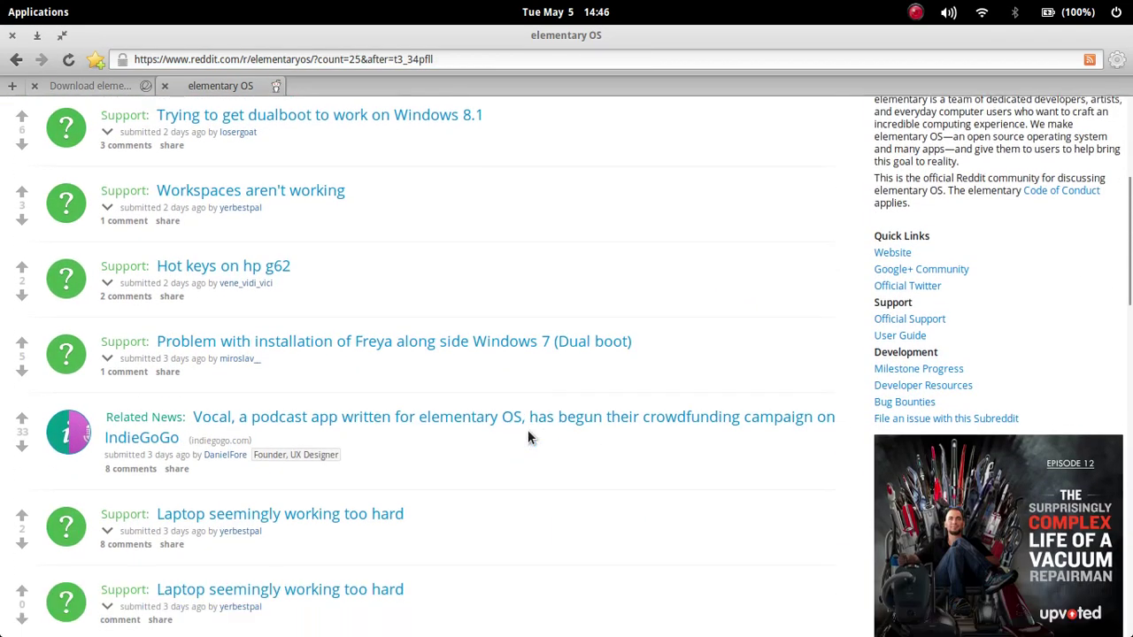
scroll(528, 437, down, 3)
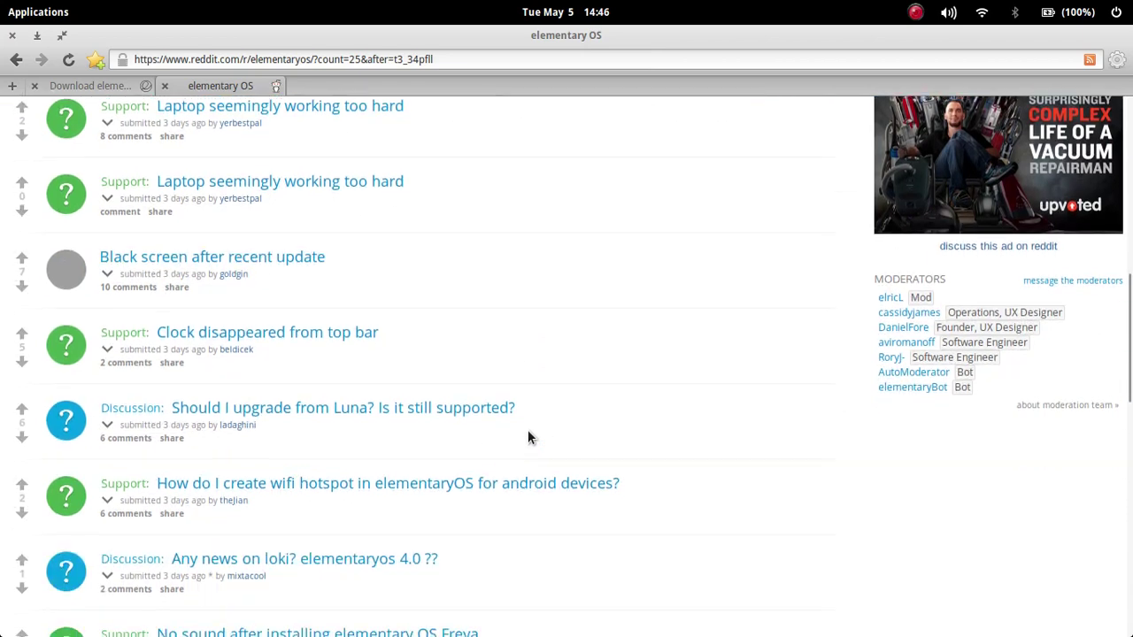
scroll(878, 258, up, 10)
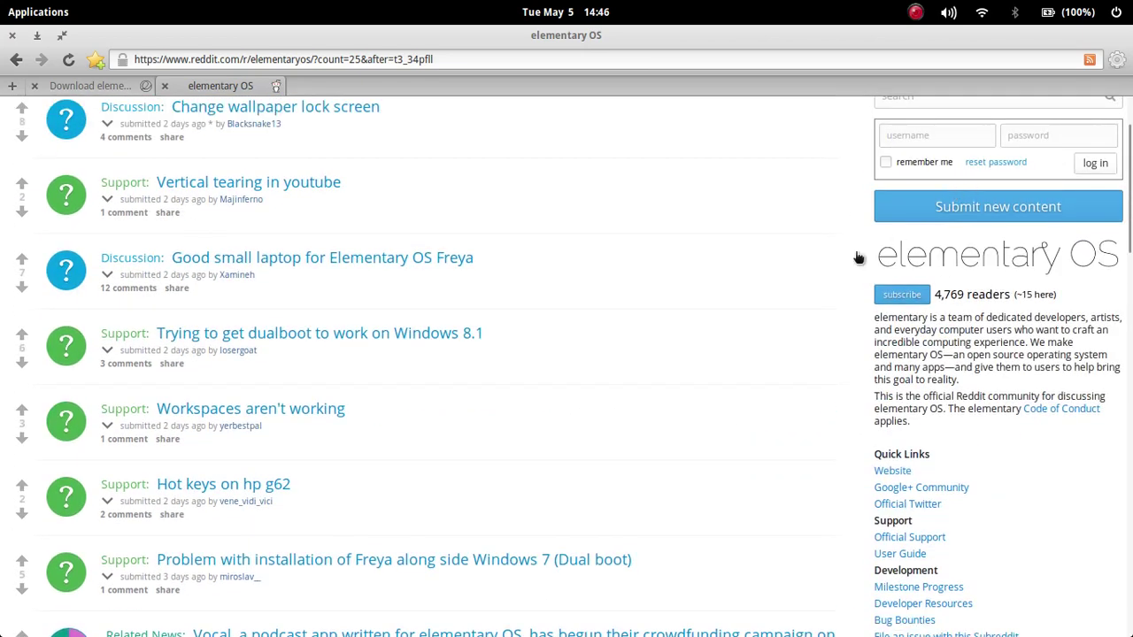
scroll(776, 340, up, 3)
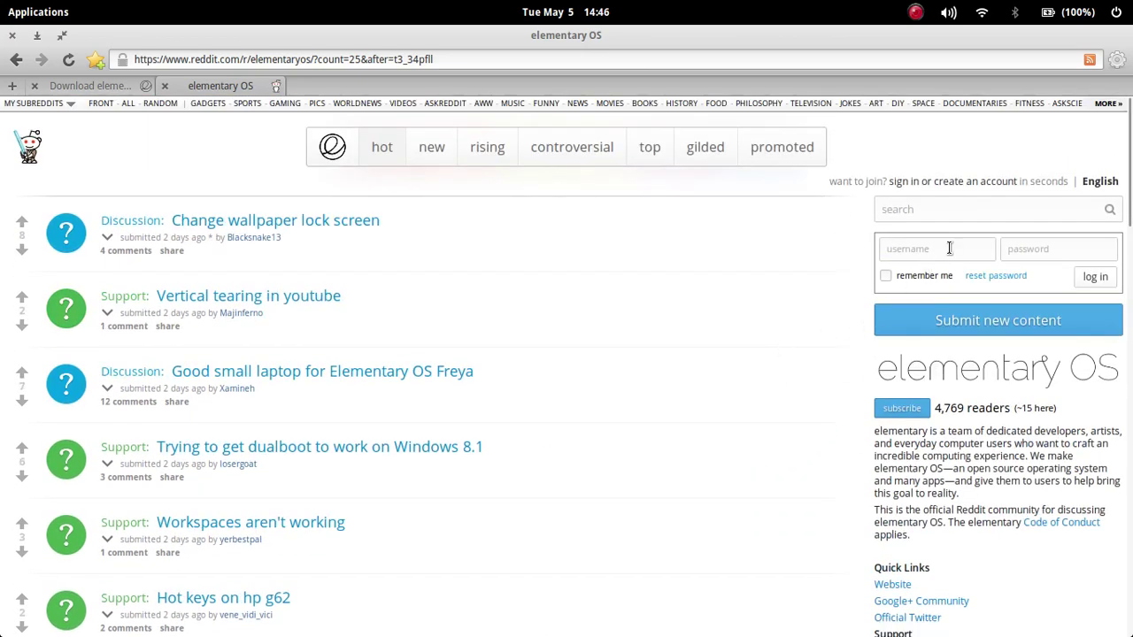
scroll(633, 328, down, 5)
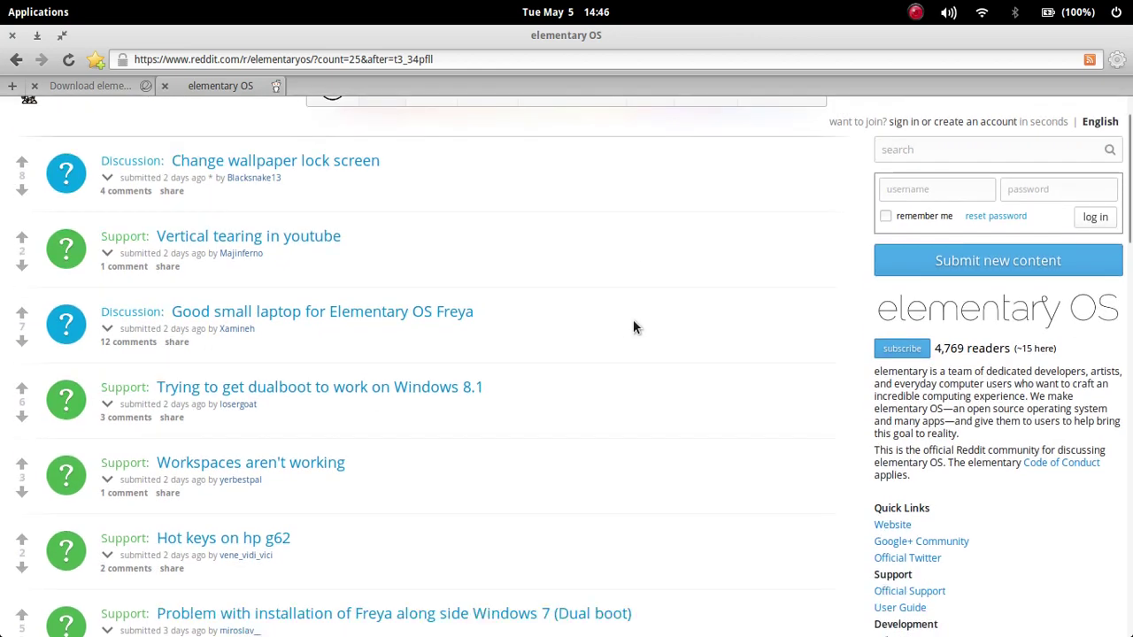
scroll(633, 328, down, 2)
scroll(633, 328, down, 1)
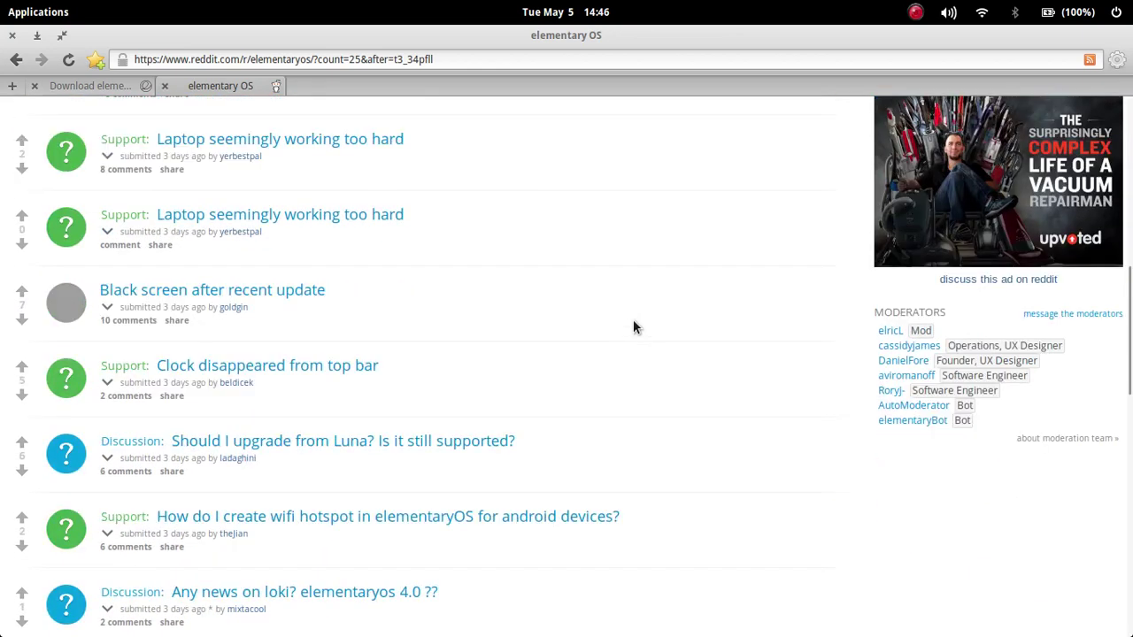
scroll(633, 327, down, 2)
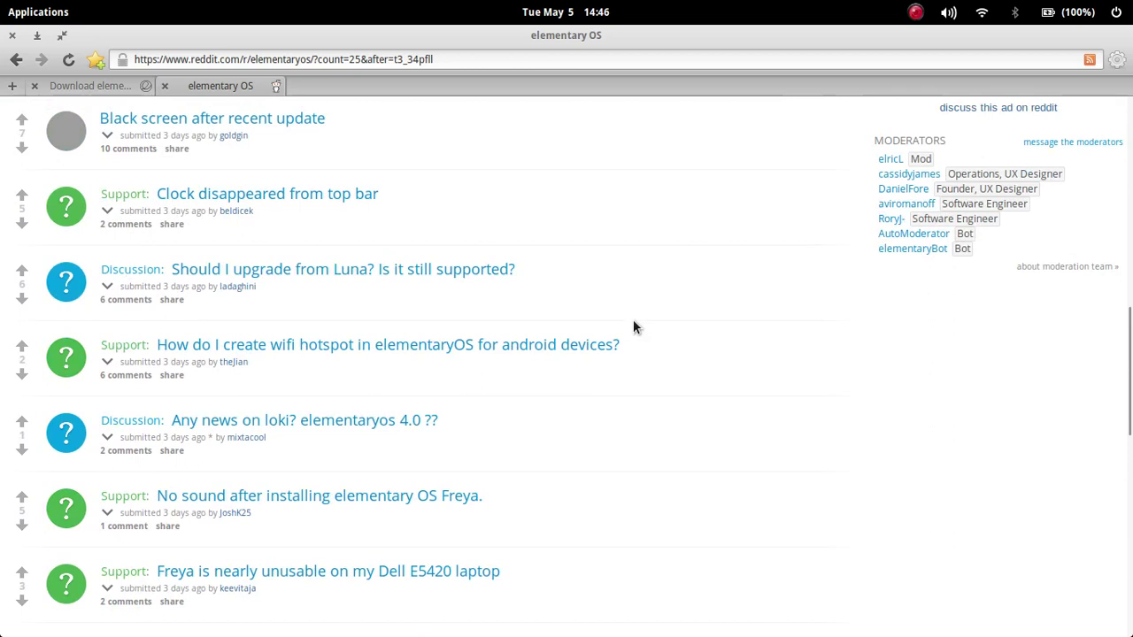
Search the page for 'cursor', close the search, and scroll to the bottom
key(ctrl+f)
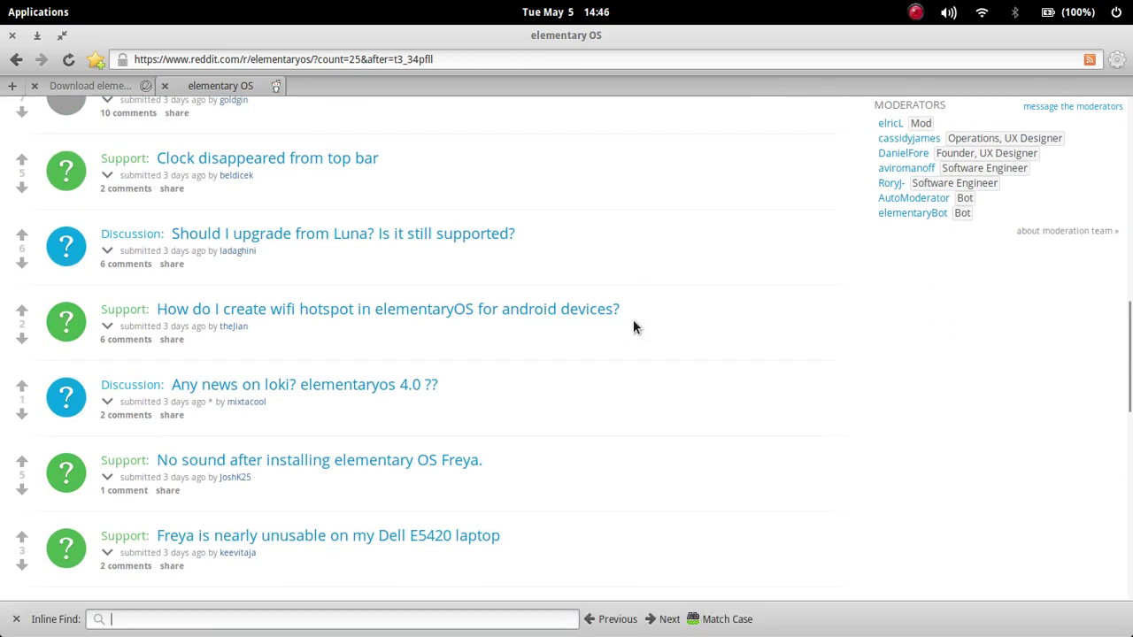
text(curs)
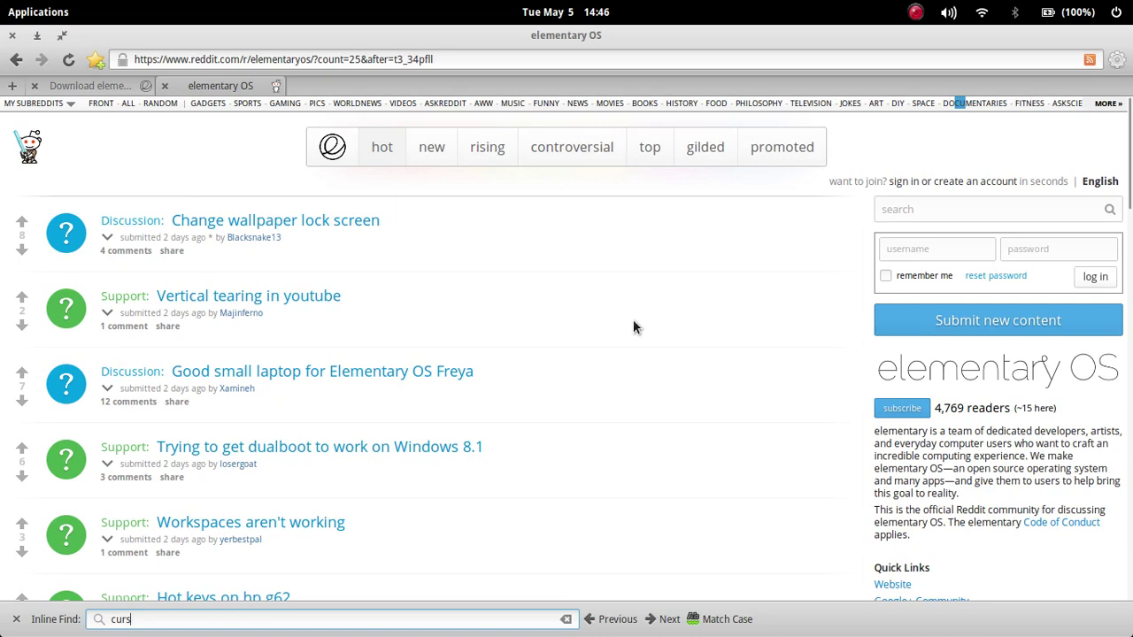
text(or)
key(Escape)
scroll(633, 327, down, 10)
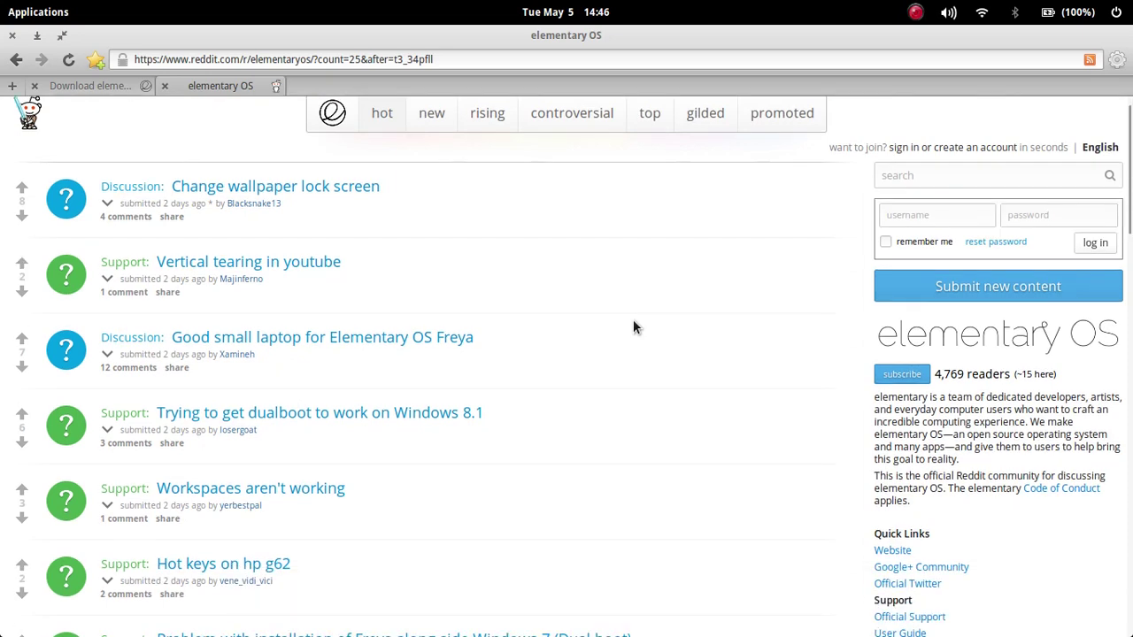
scroll(336, 503, down, 8)
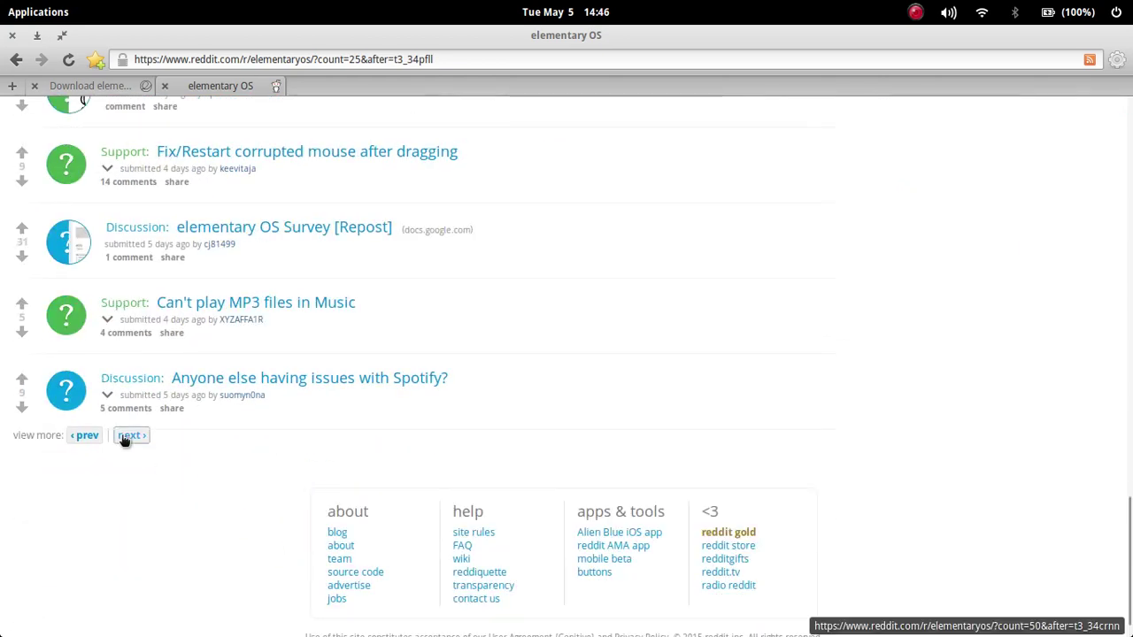
Load the following subreddit page, search it for 'cursor', then scroll down to the prev/next links
click(128, 435)
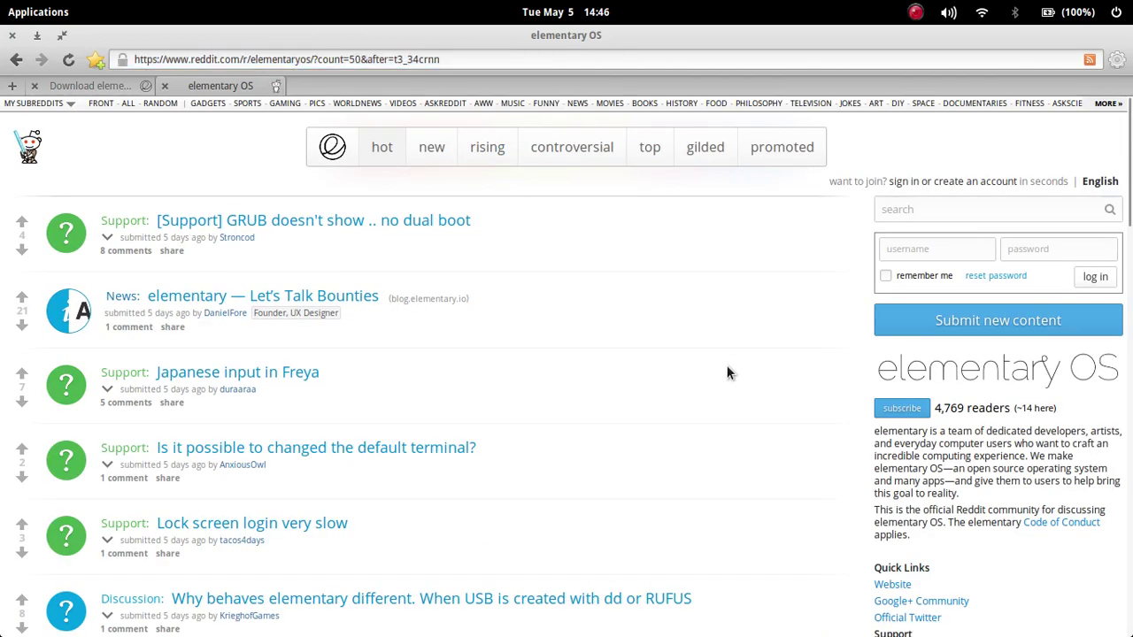
key(ctrl+f)
text(sudo pantheon-files)
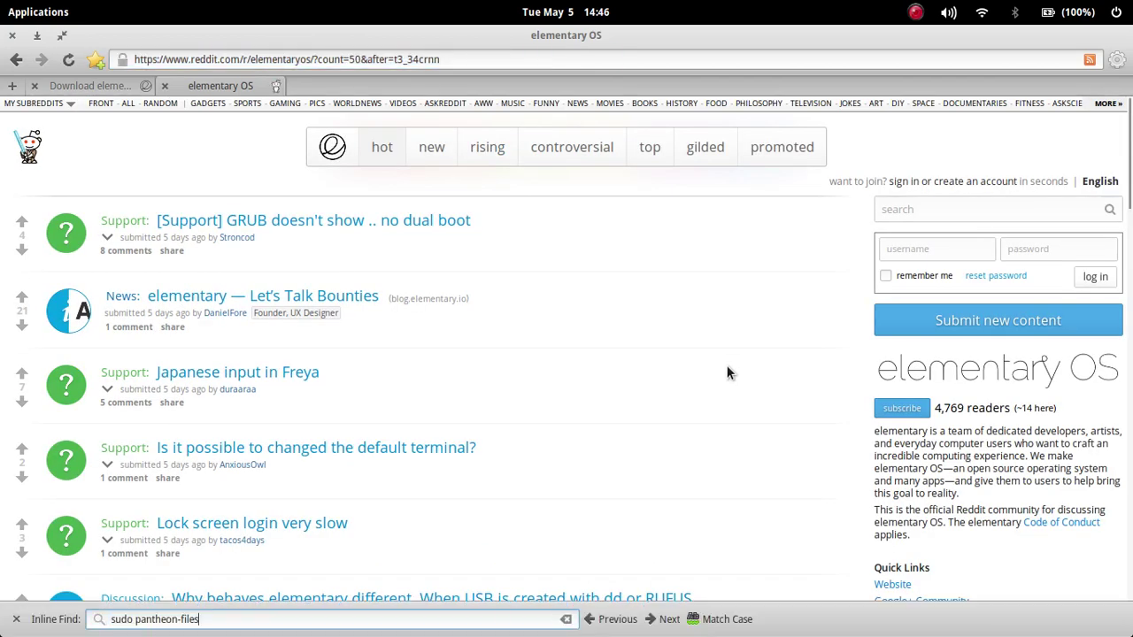
key(BackSpace)
key(BackSpace)
key(BackSpace)
key(BackSpace)
key(BackSpace)
key(BackSpace)
key(BackSpace)
key(BackSpace)
key(BackSpace)
key(BackSpace)
key(BackSpace)
key(BackSpace)
key(BackSpace)
key(BackSpace)
key(BackSpace)
key(BackSpace)
key(BackSpace)
key(BackSpace)
key(BackSpace)
text(cursor)
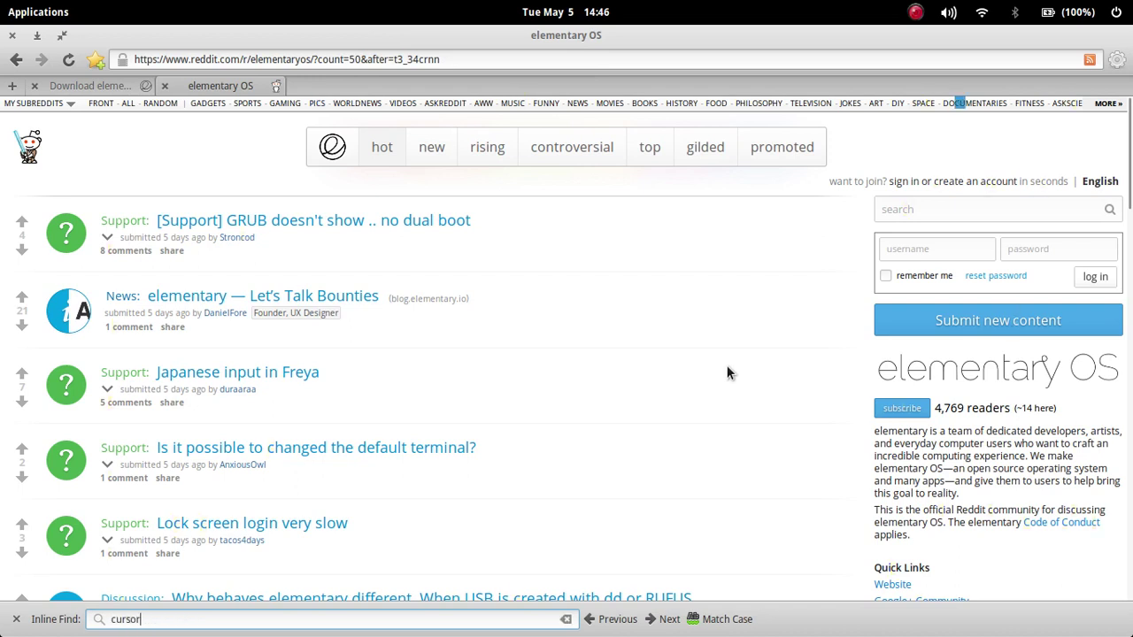
text( `)
key(Escape)
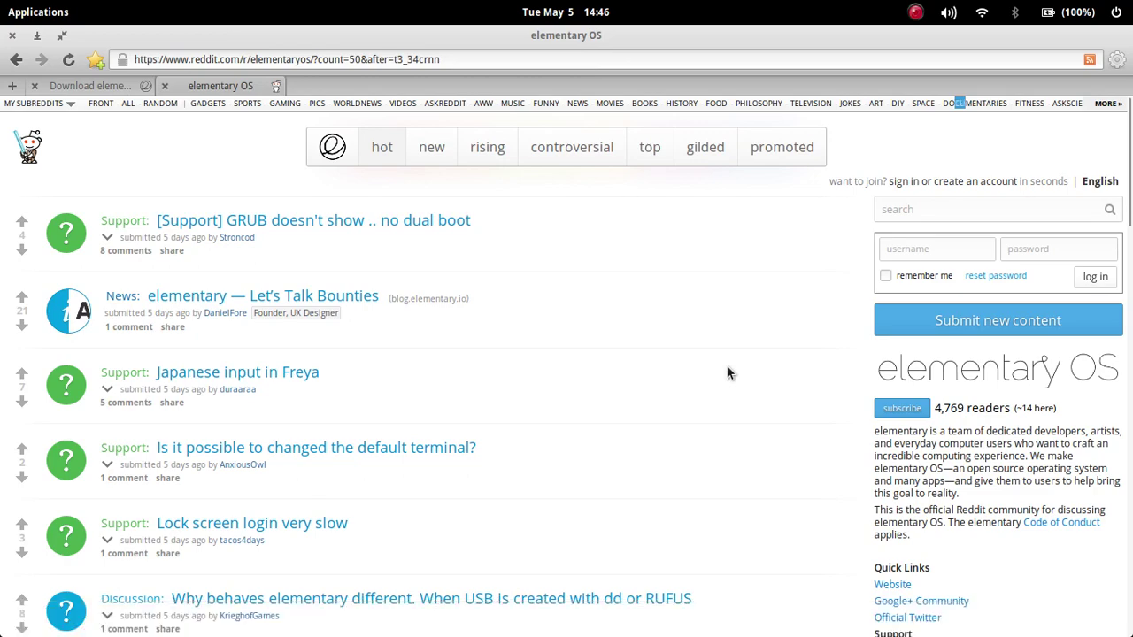
scroll(726, 373, down, 5)
scroll(727, 373, down, 1)
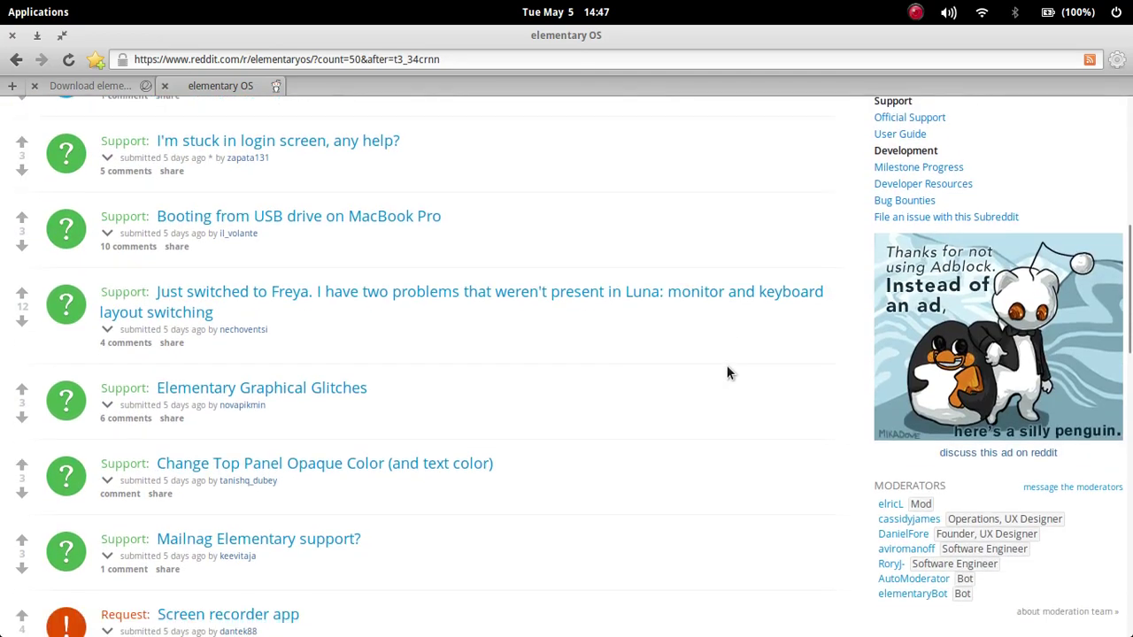
scroll(727, 372, down, 3)
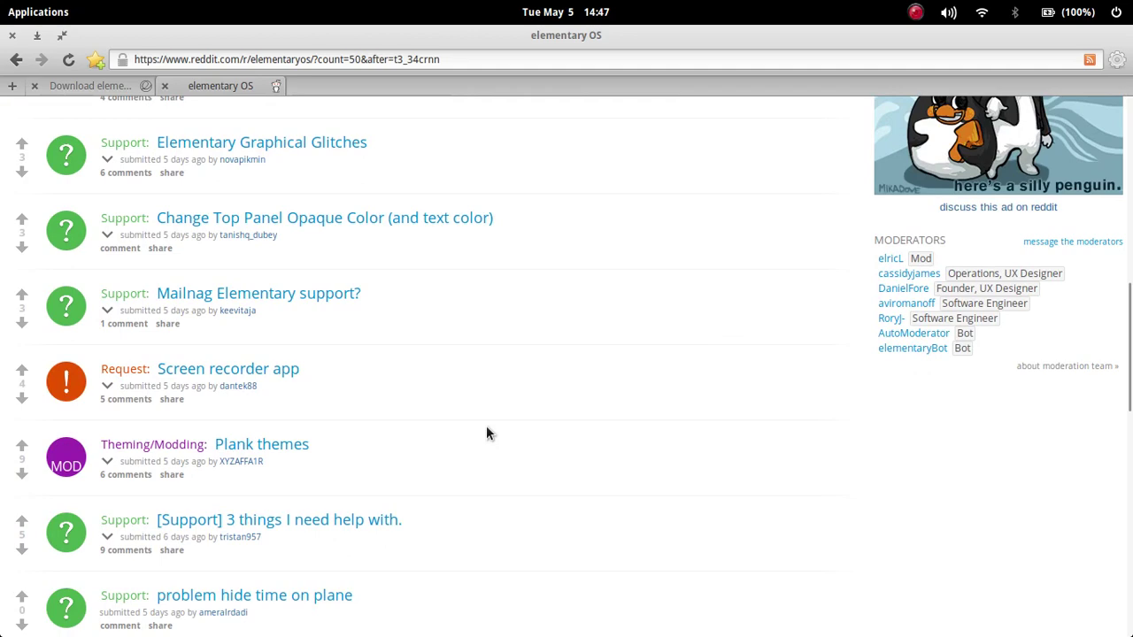
scroll(486, 433, down, 4)
scroll(389, 497, down, 3)
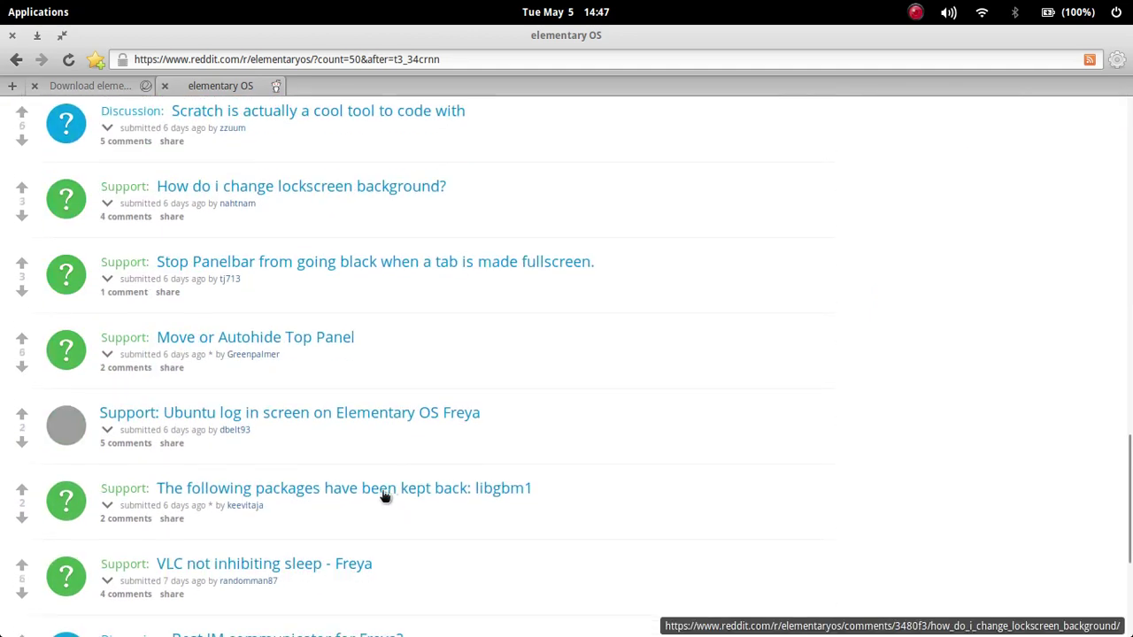
scroll(273, 562, down, 3)
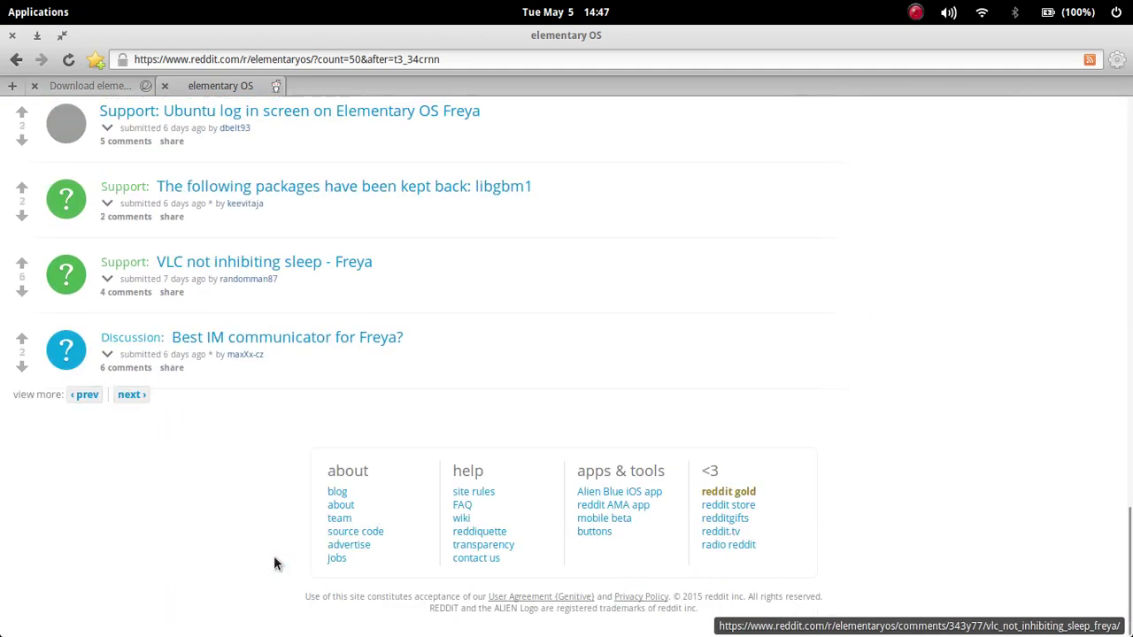
Load the next page of subreddit posts and search it for 'cursor'
click(126, 396)
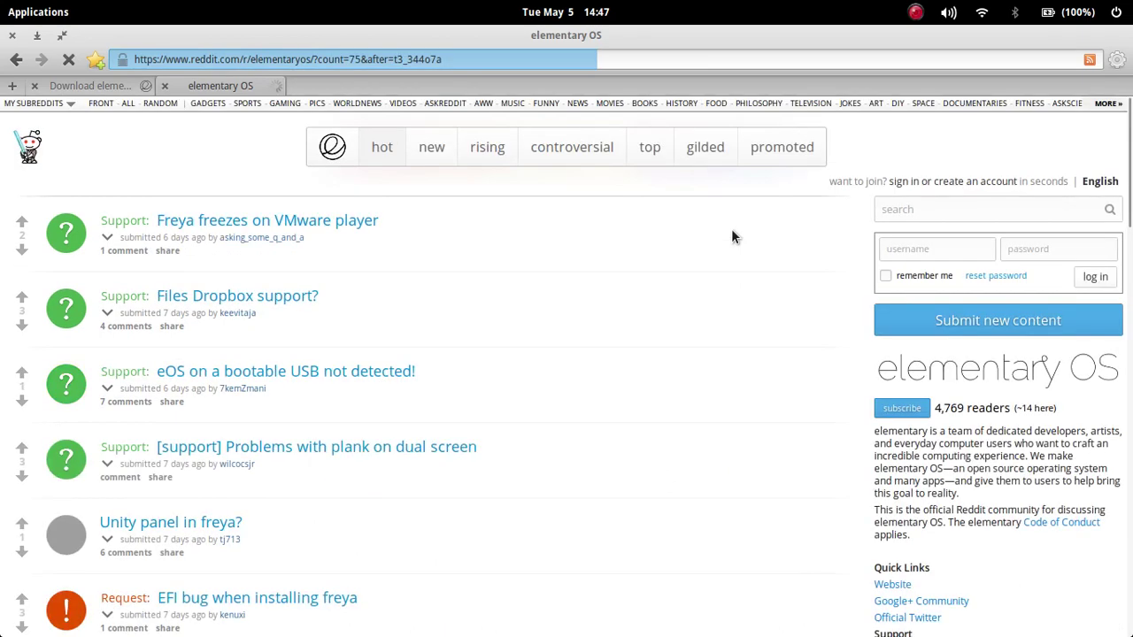
scroll(732, 229, down, 3)
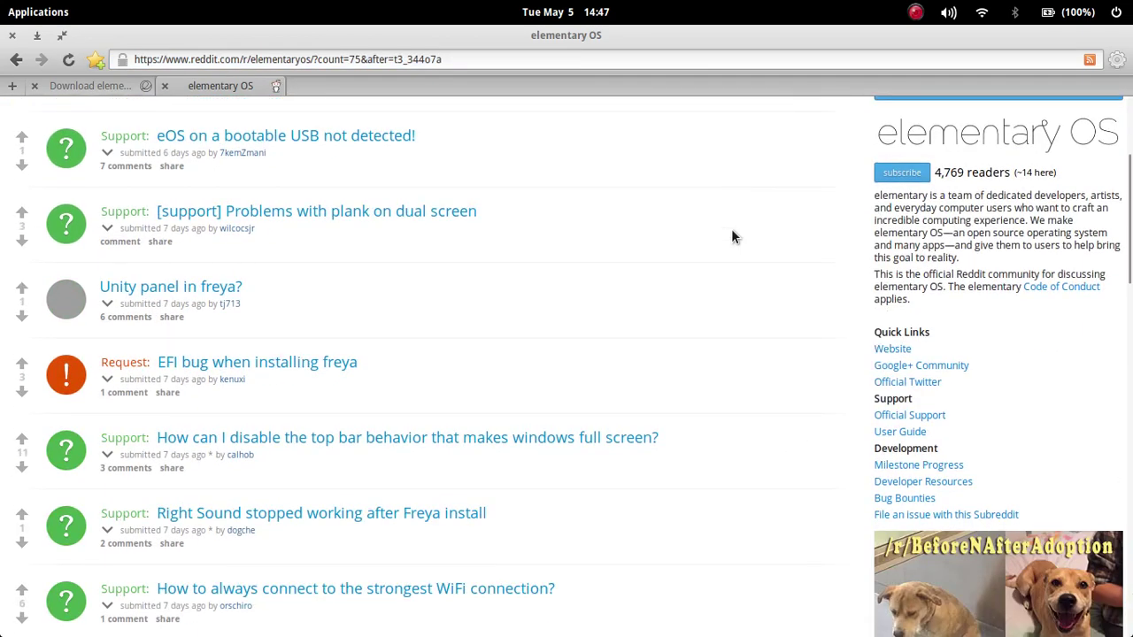
key(ctrl+f)
key(BackSpace)
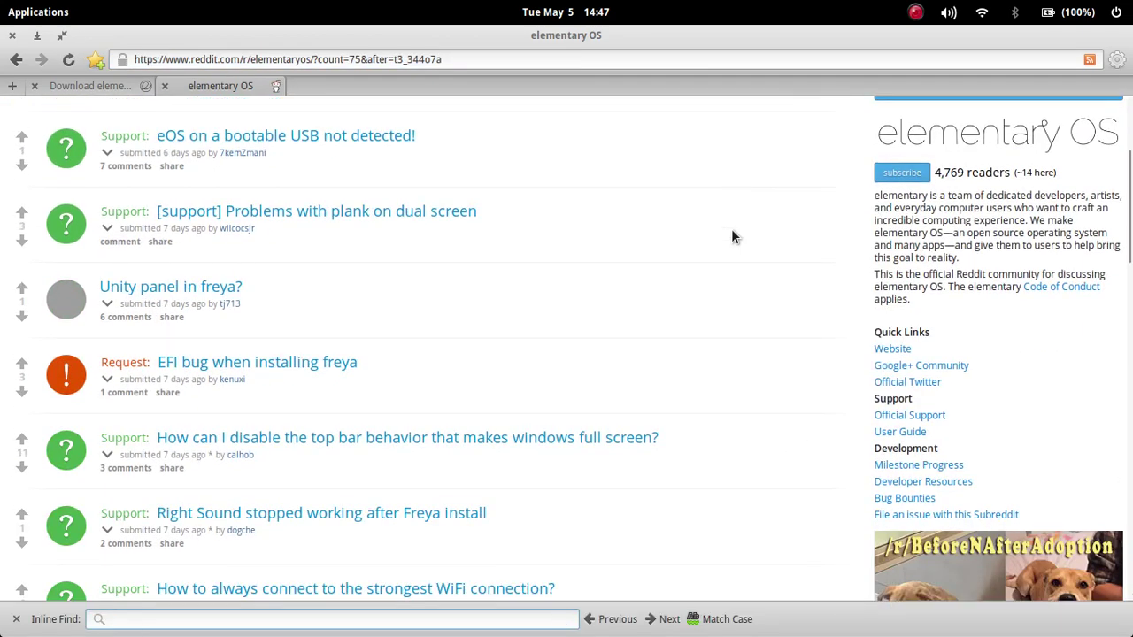
text(cursor)
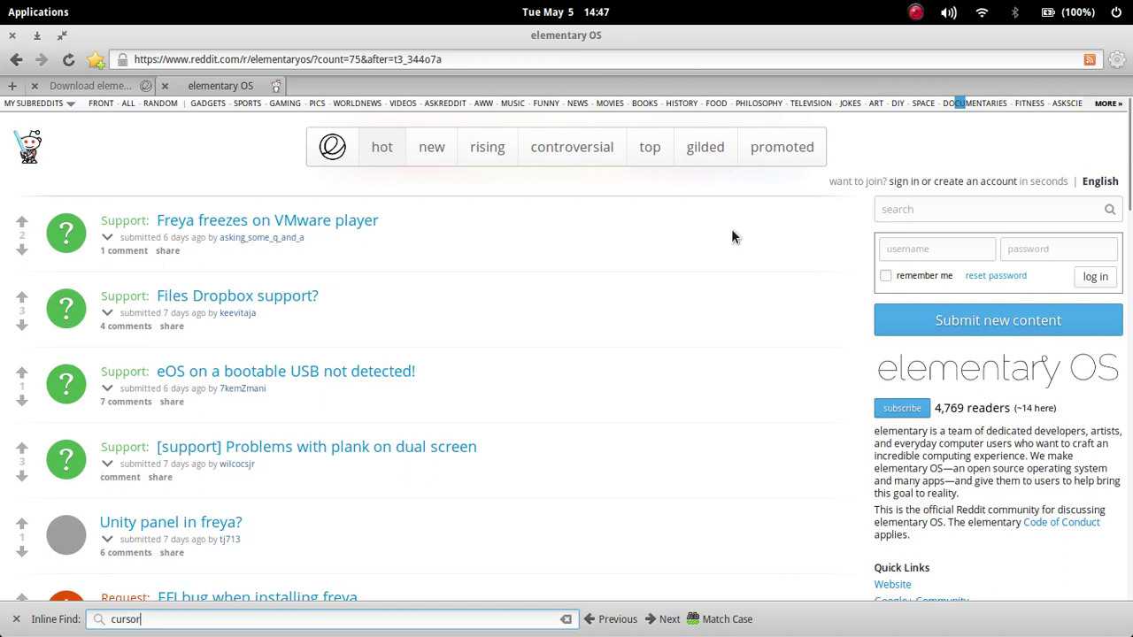
key(Escape)
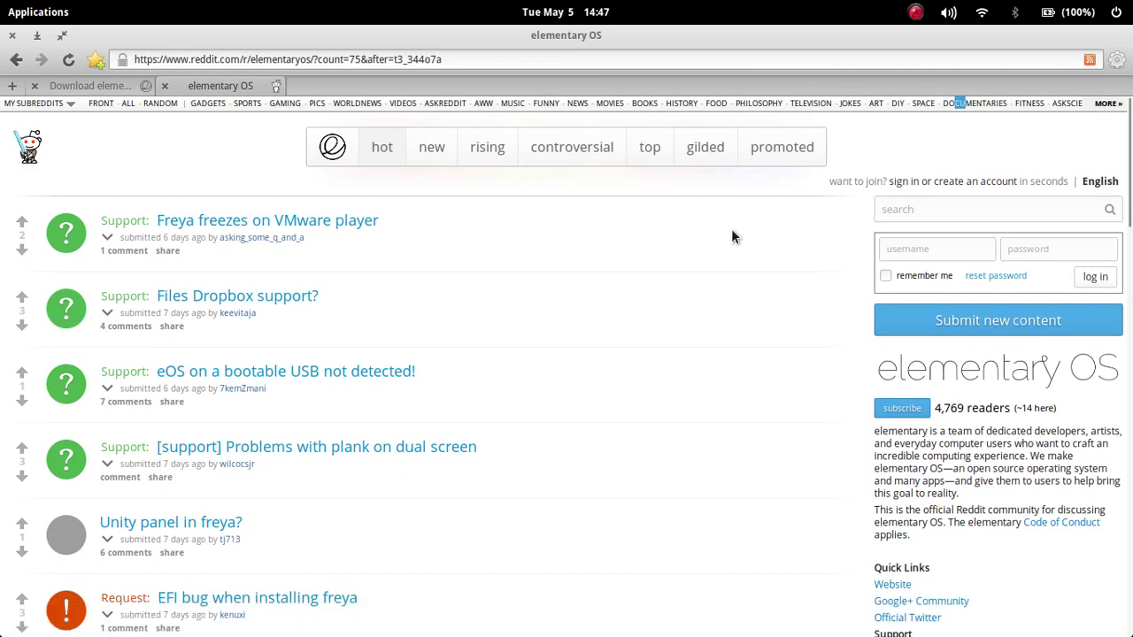
Log in to Reddit with the account username and password
click(918, 248)
text(grey_mouser)
key(Tab)
text(•••••••••••)
key(Return)
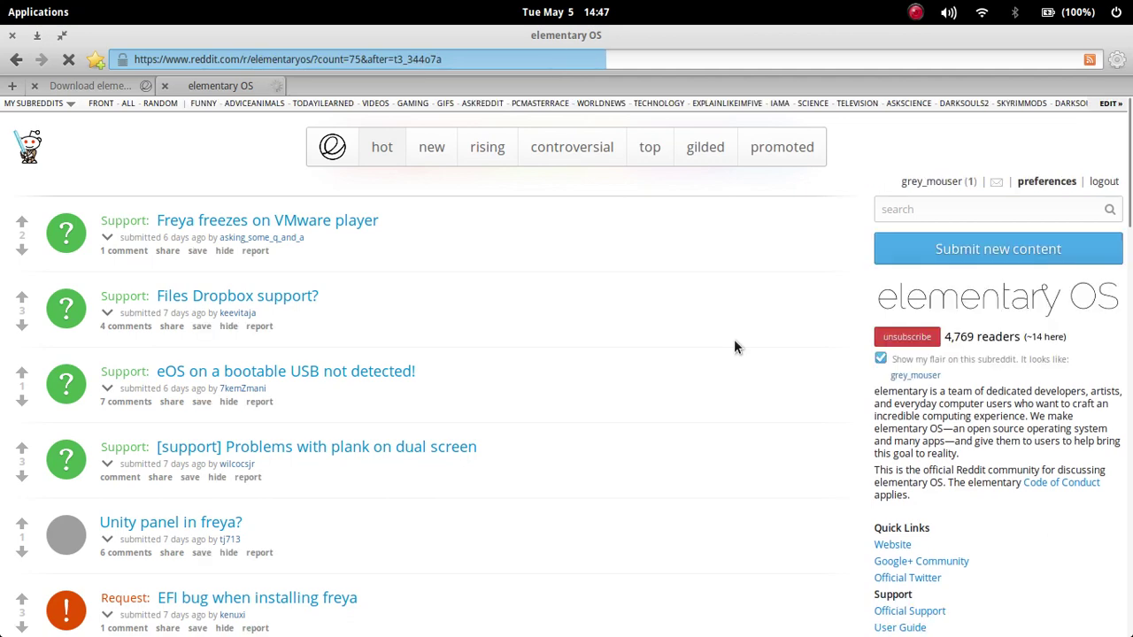
Open the Reddit inbox and read the 14-comment thread on fixing a corrupted mouse after dragging
click(996, 182)
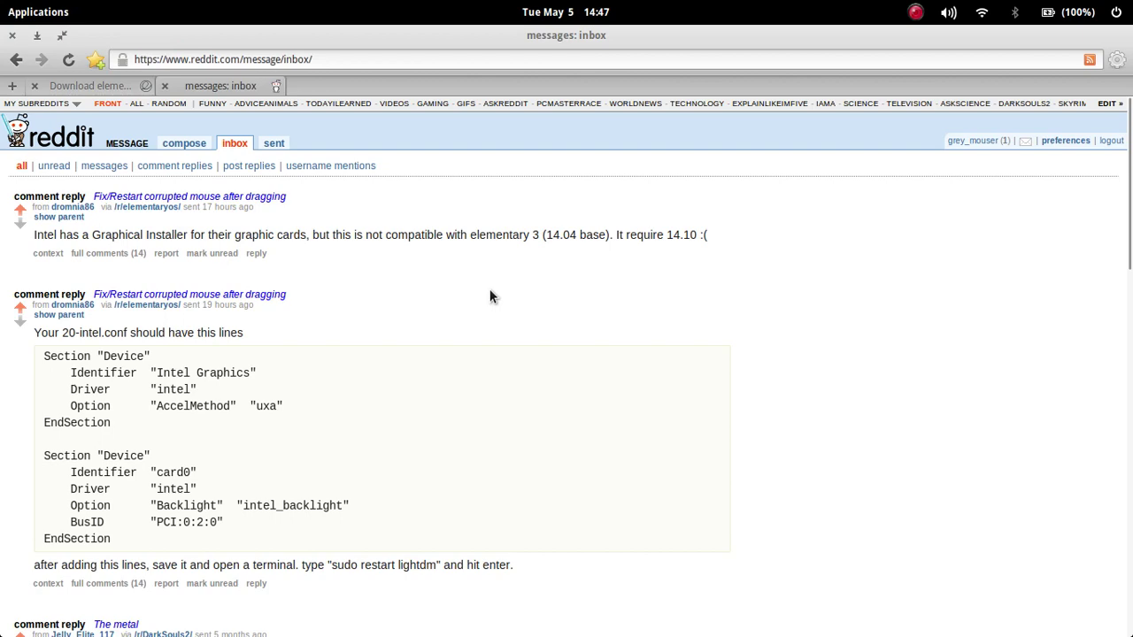
click(113, 586)
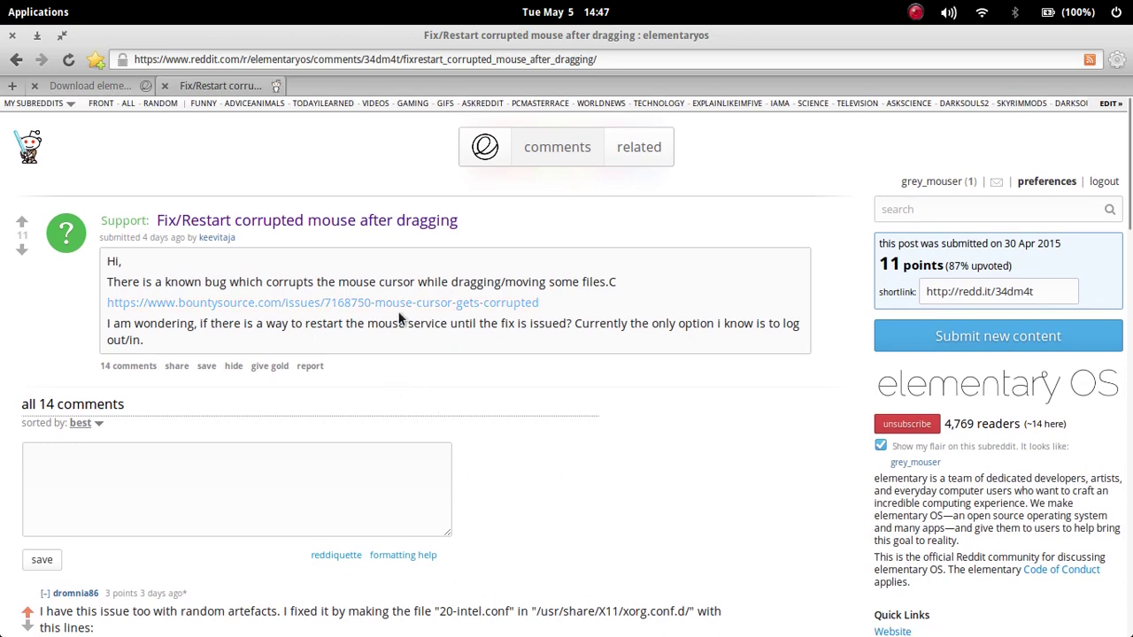
scroll(491, 388, down, 5)
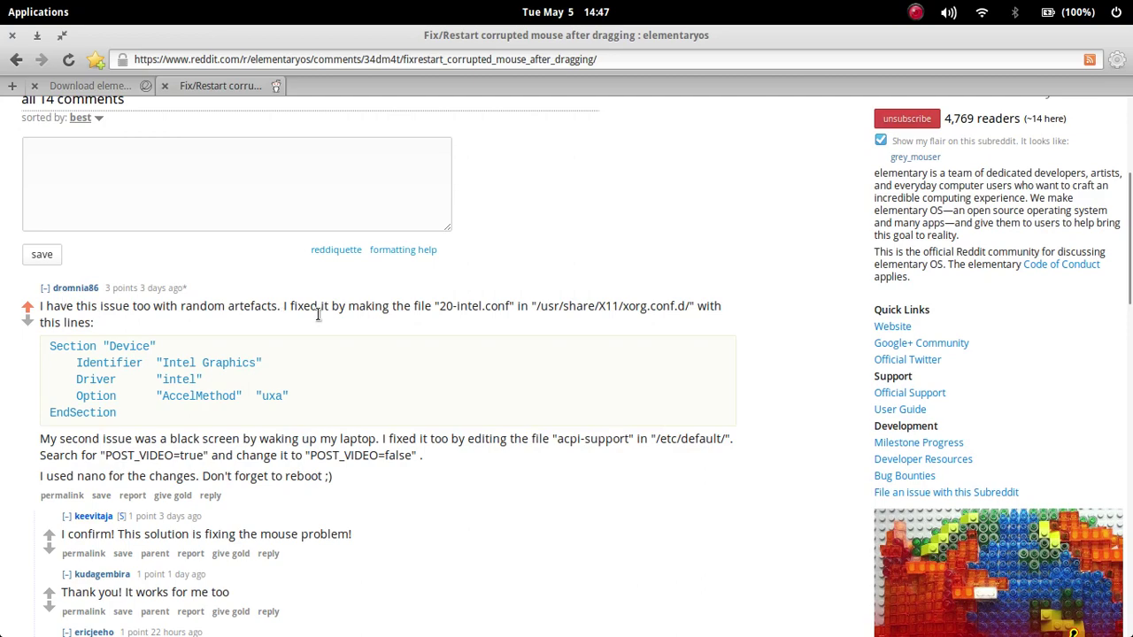
scroll(319, 311, down, 10)
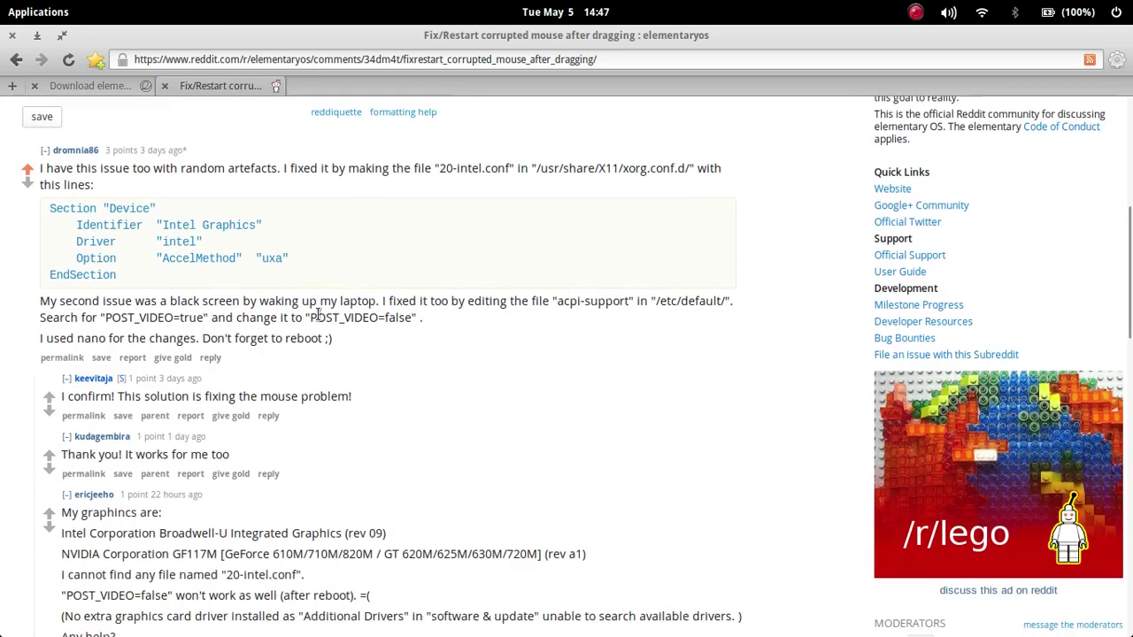
scroll(316, 317, up, 8)
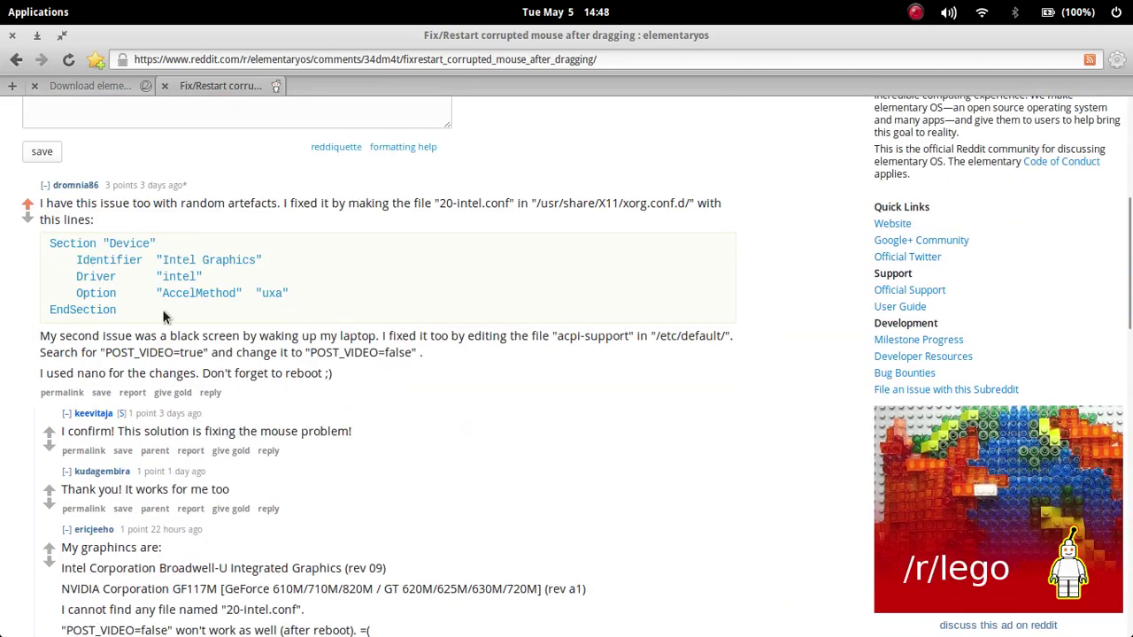
mouse_move(358, 630)
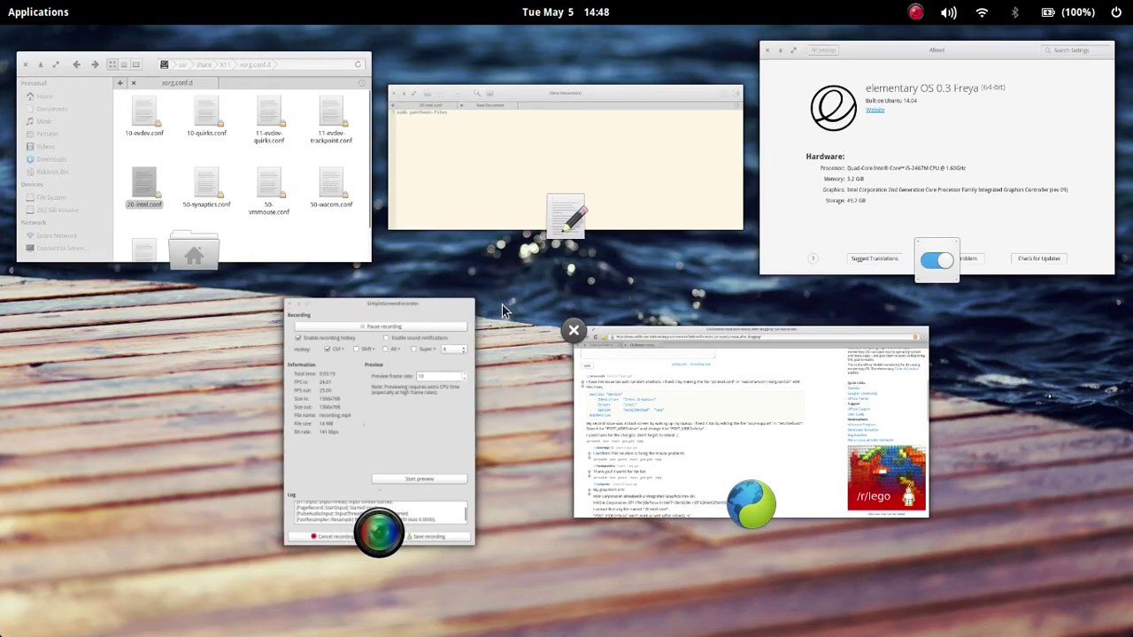
Pick Files in Multitasking View, then bring up Scratch showing 20-intel.conf and the 'sudo pantheon-files' document
click(219, 223)
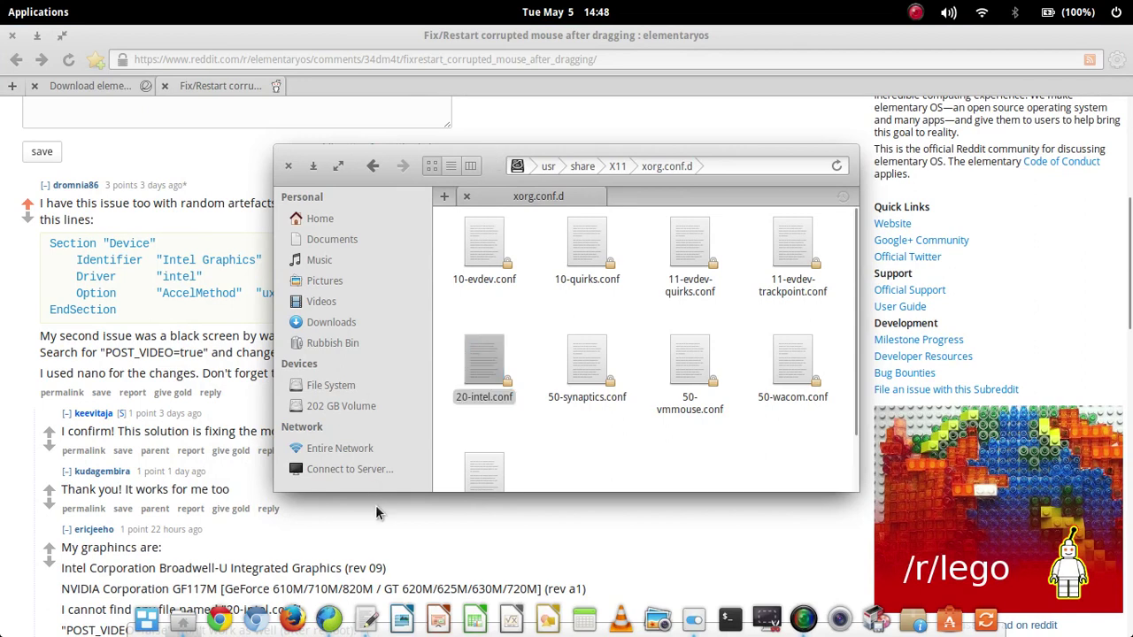
click(391, 545)
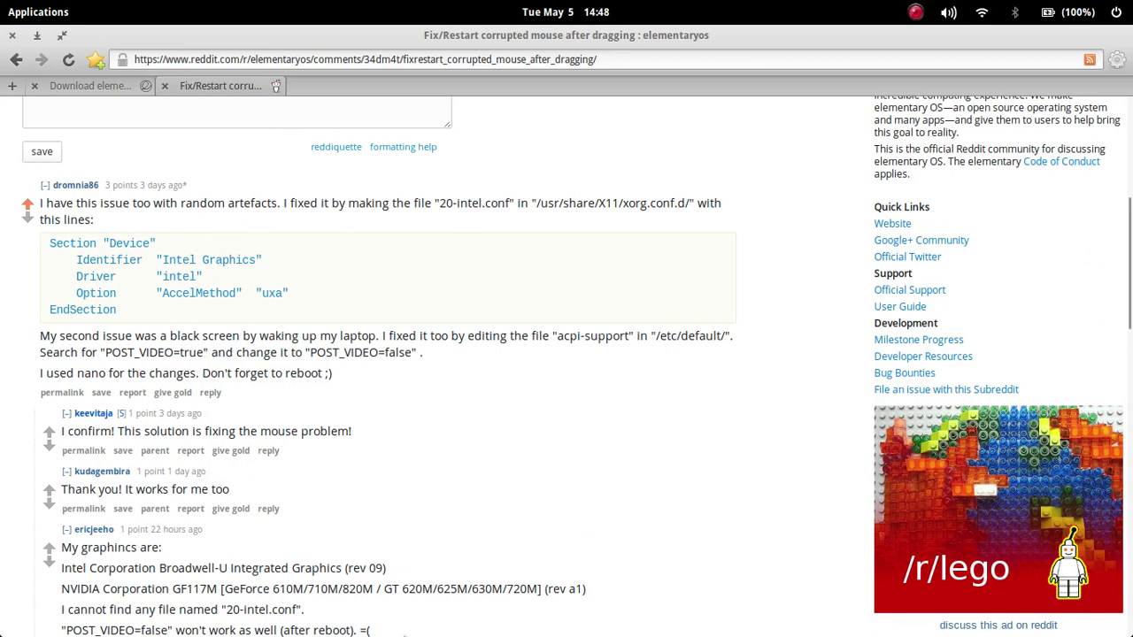
click(367, 624)
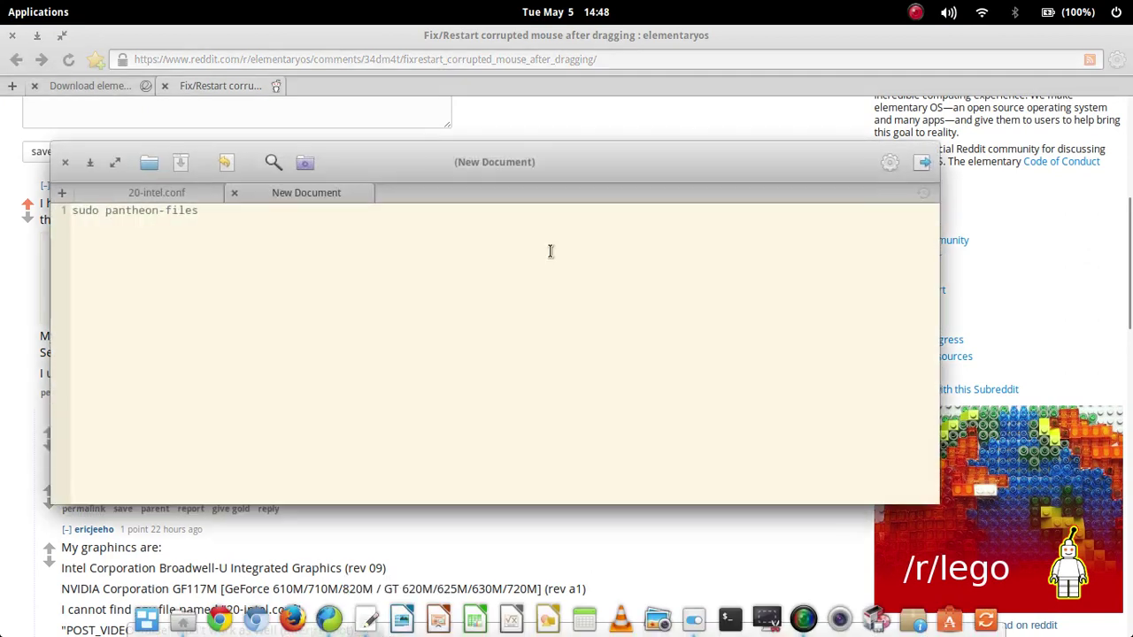
click(146, 194)
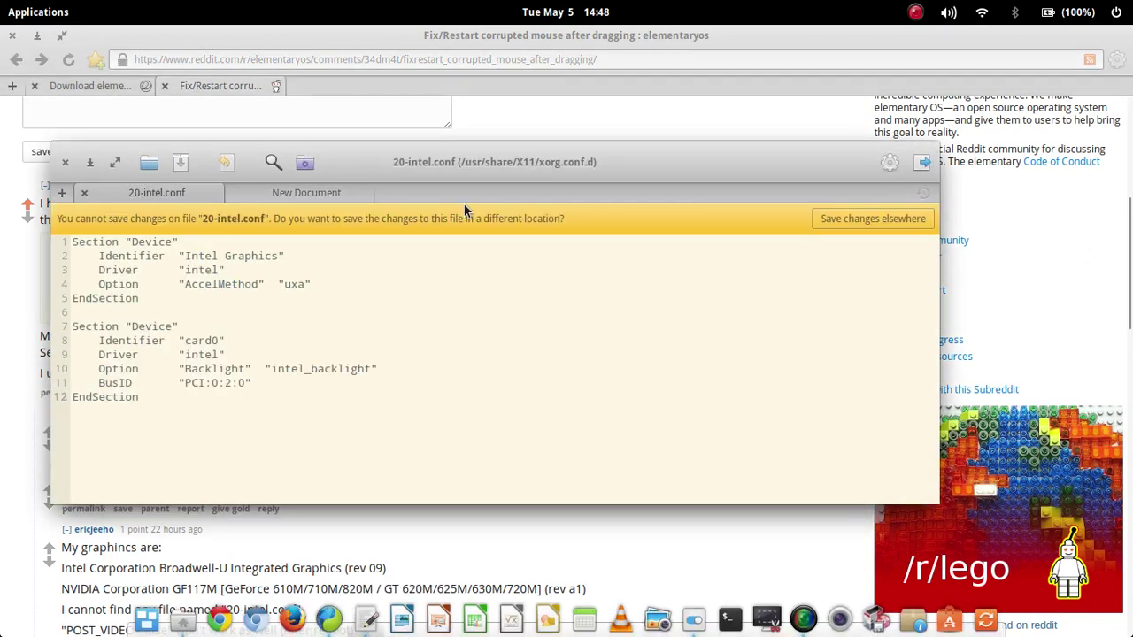
click(293, 194)
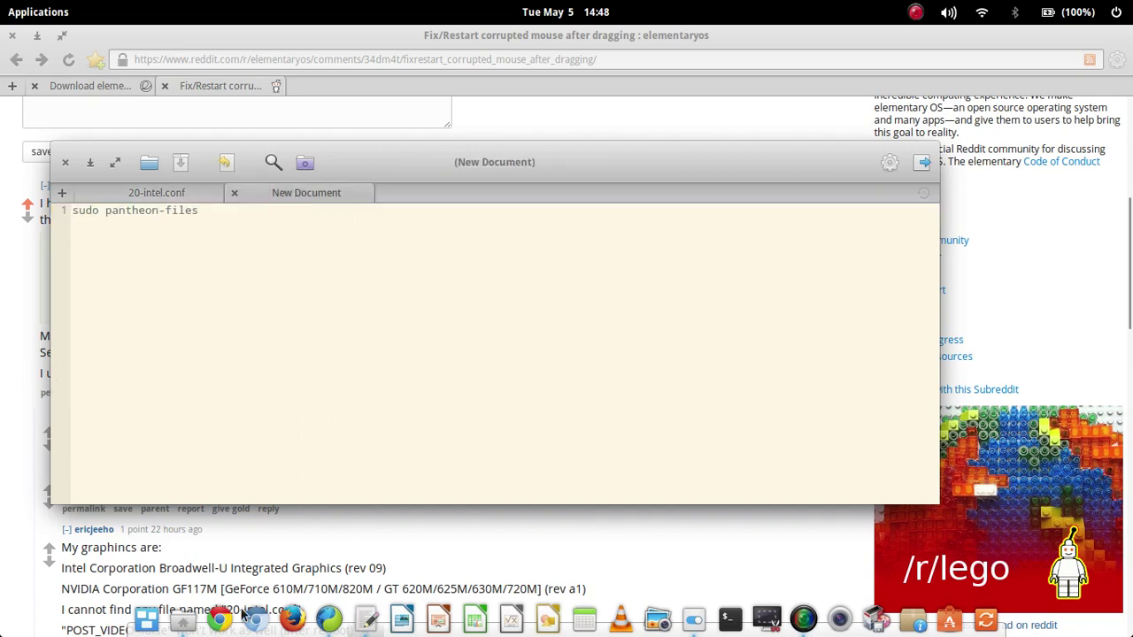
click(183, 621)
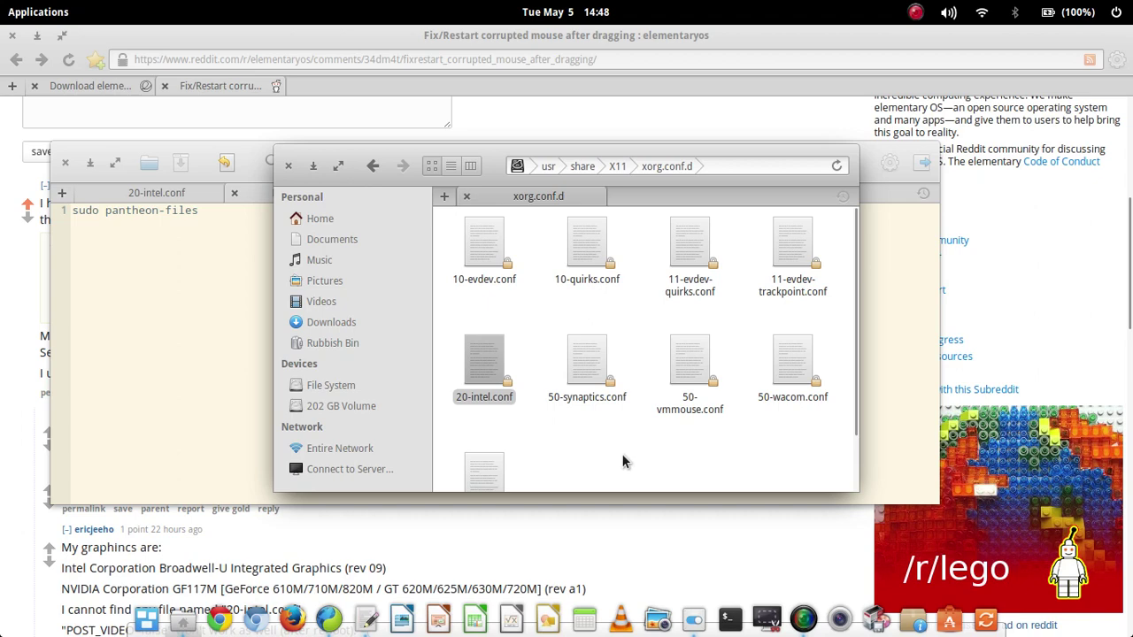
click(167, 399)
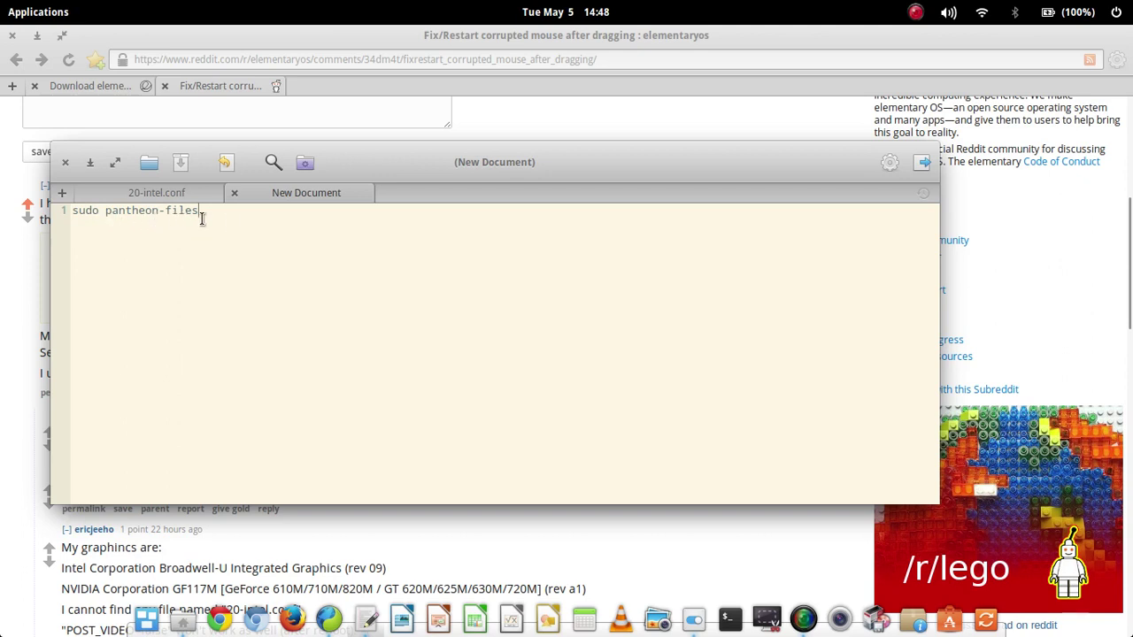
Bring up the Files window from the dock and minimize it again
click(184, 625)
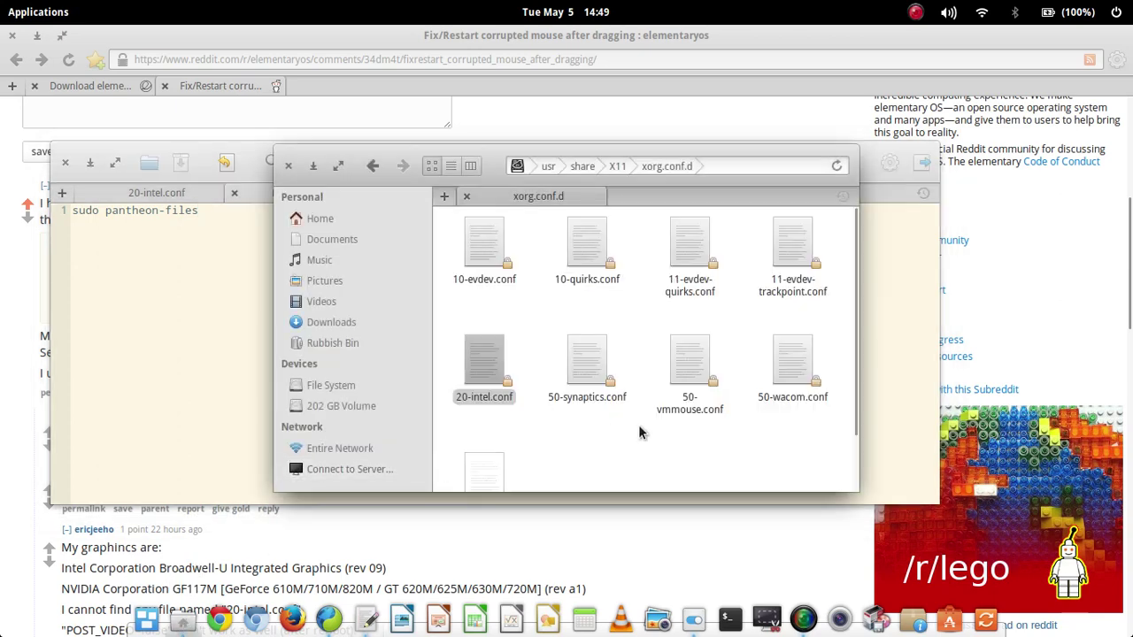
click(315, 169)
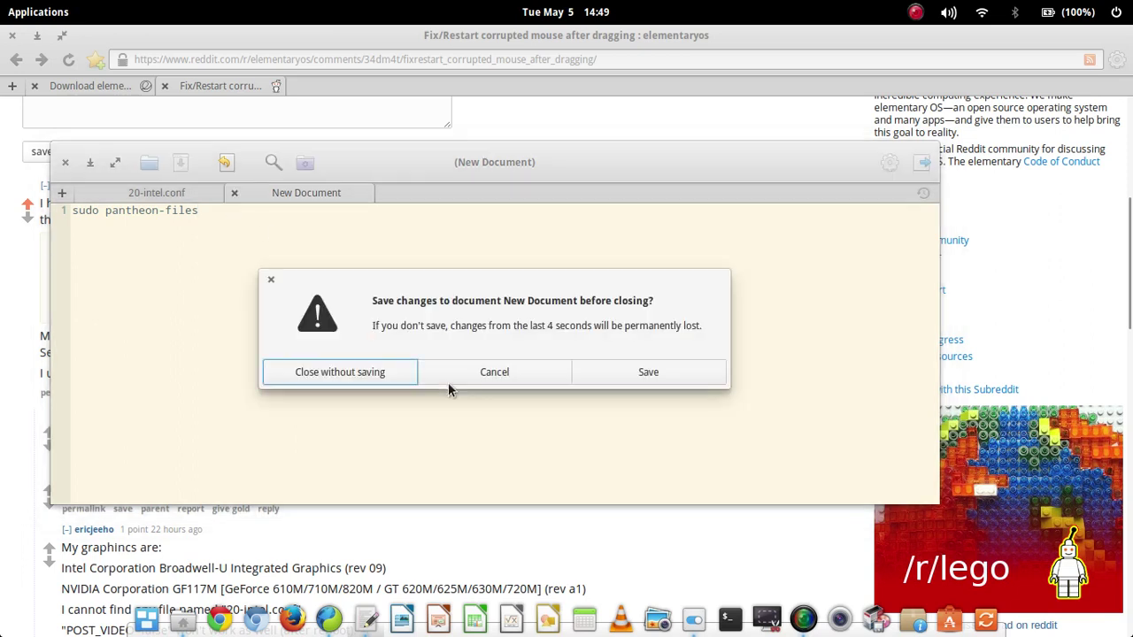
Close the New Document without saving, keeping only 20-intel.conf open in Scratch
click(378, 374)
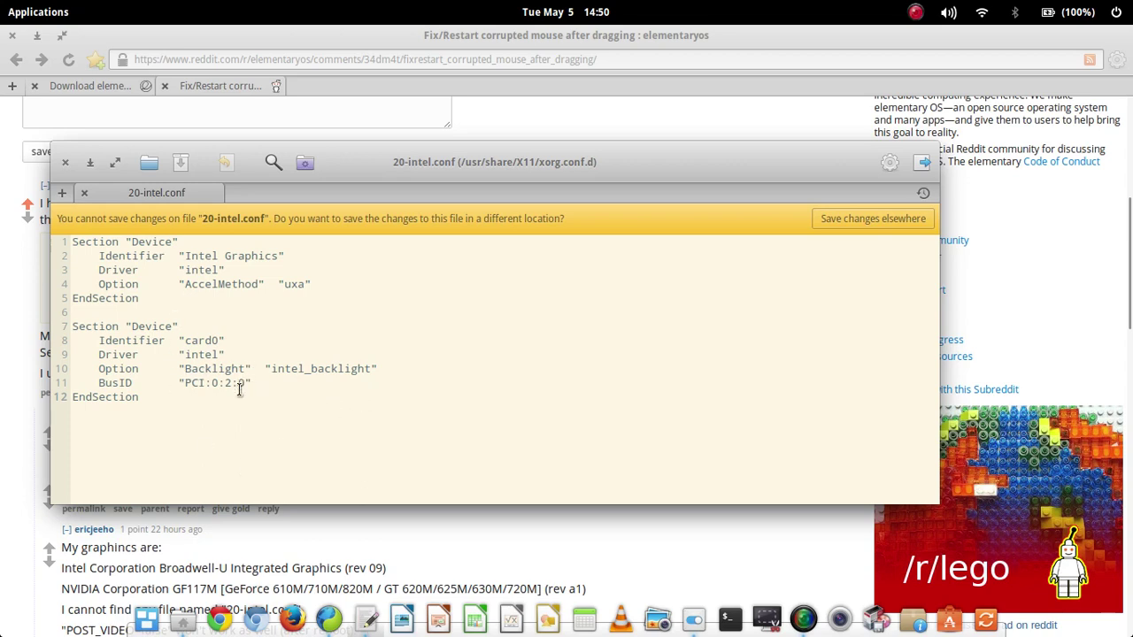
Compare the Reddit corrupted-mouse thread with 20-intel.conf, finishing with Midori in front
click(441, 536)
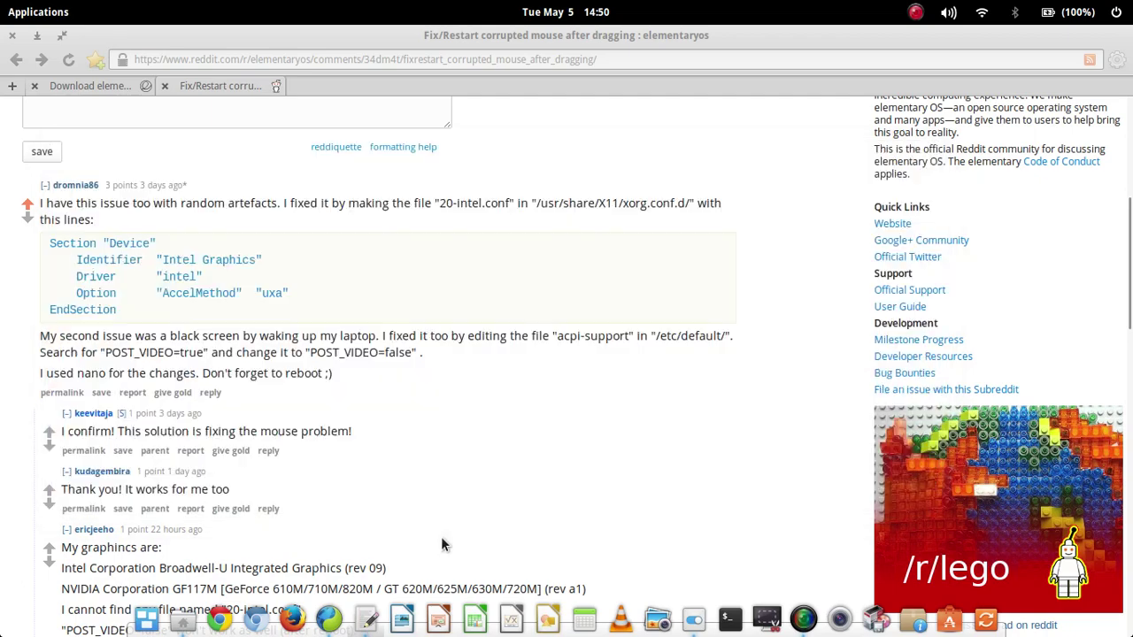
scroll(493, 359, down, 10)
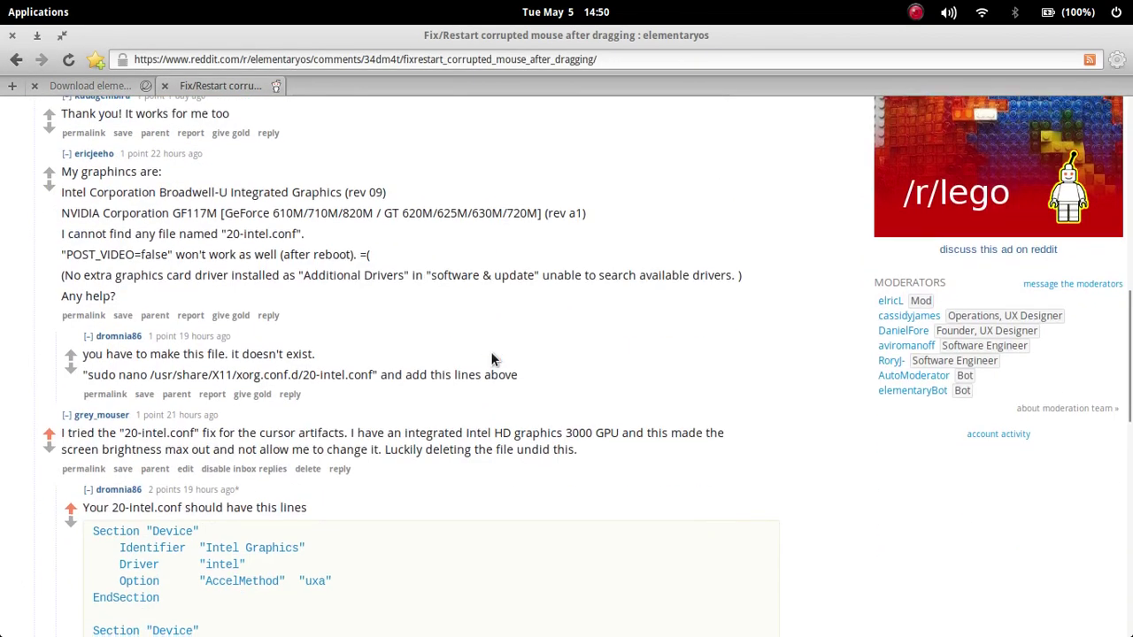
scroll(493, 358, down, 1)
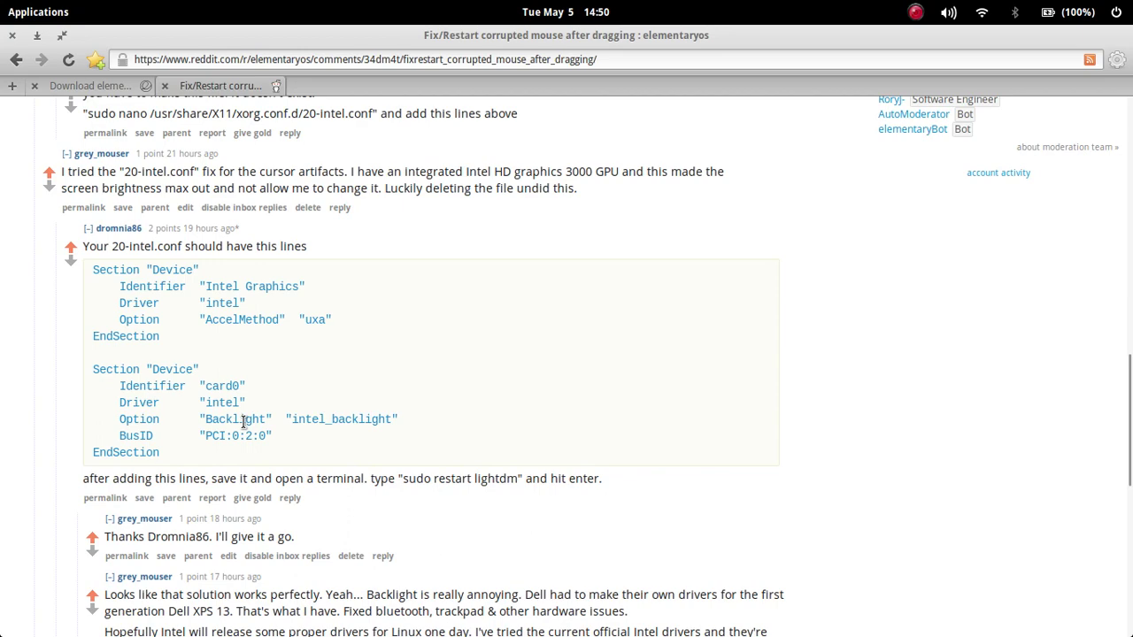
key(alt+Tab)
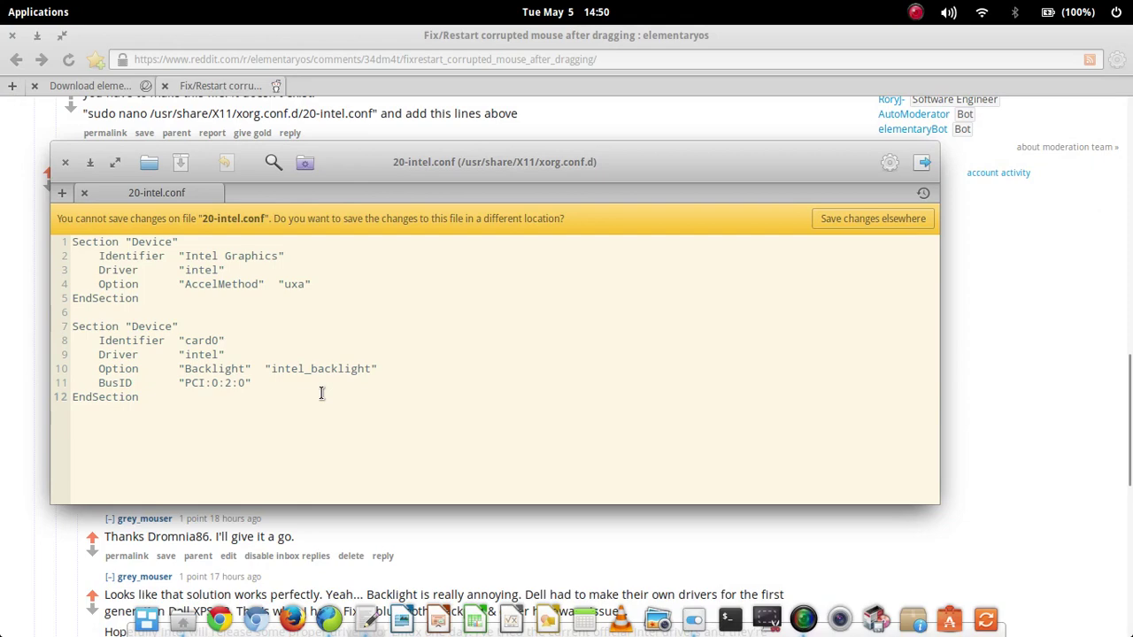
key(alt+Tab)
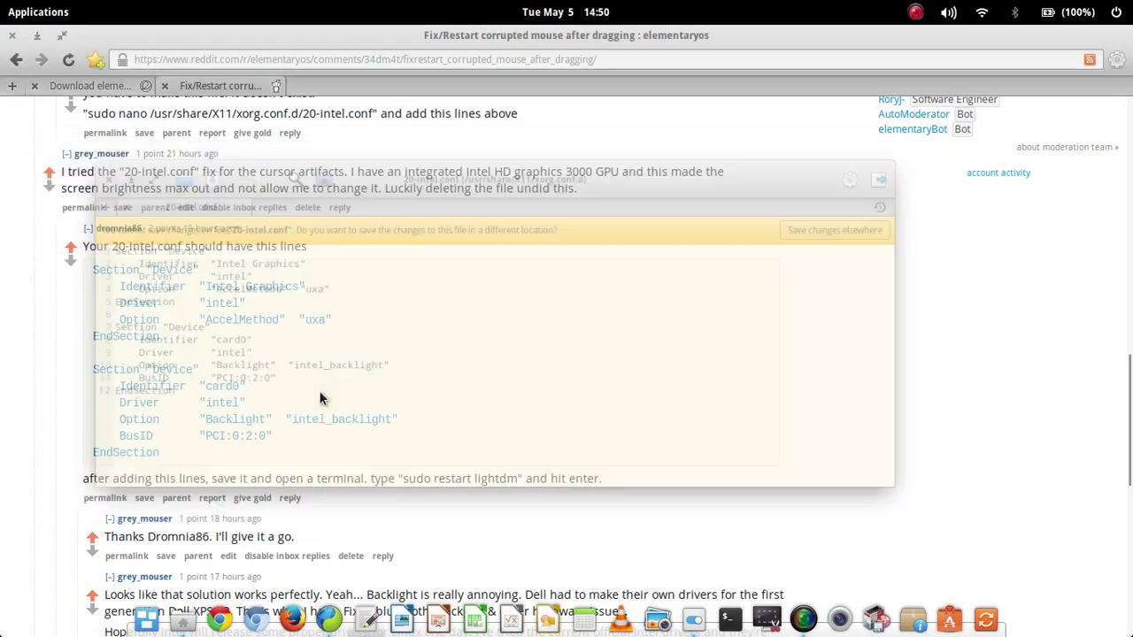
Minimize Midori and open System Settings' Tweaks Files options for single click, date format and sidebar icons
click(37, 35)
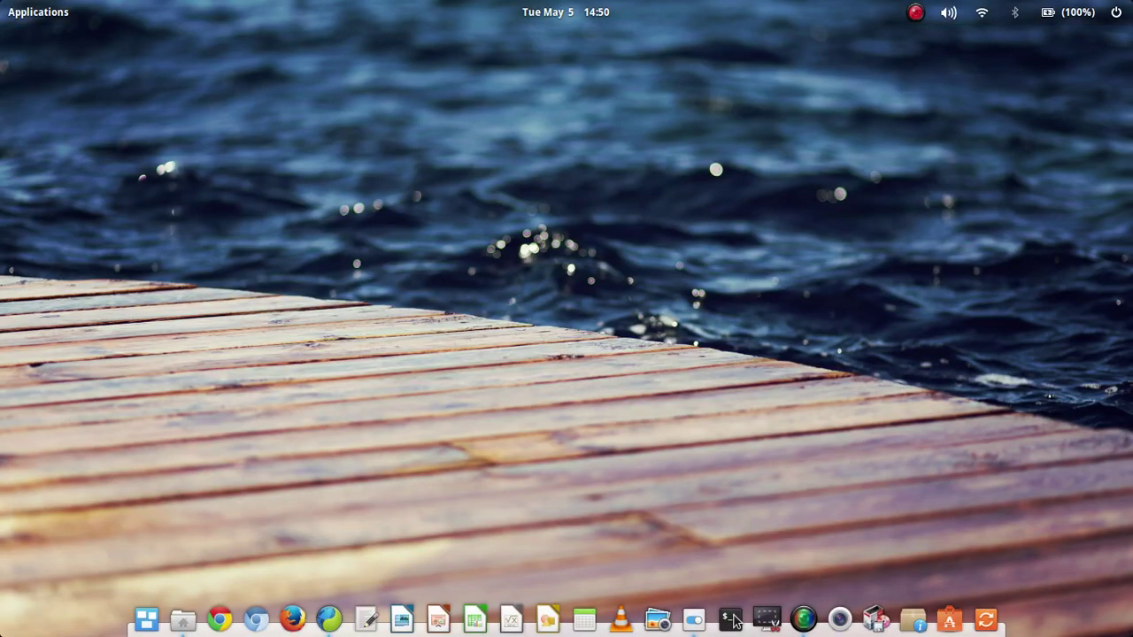
click(700, 623)
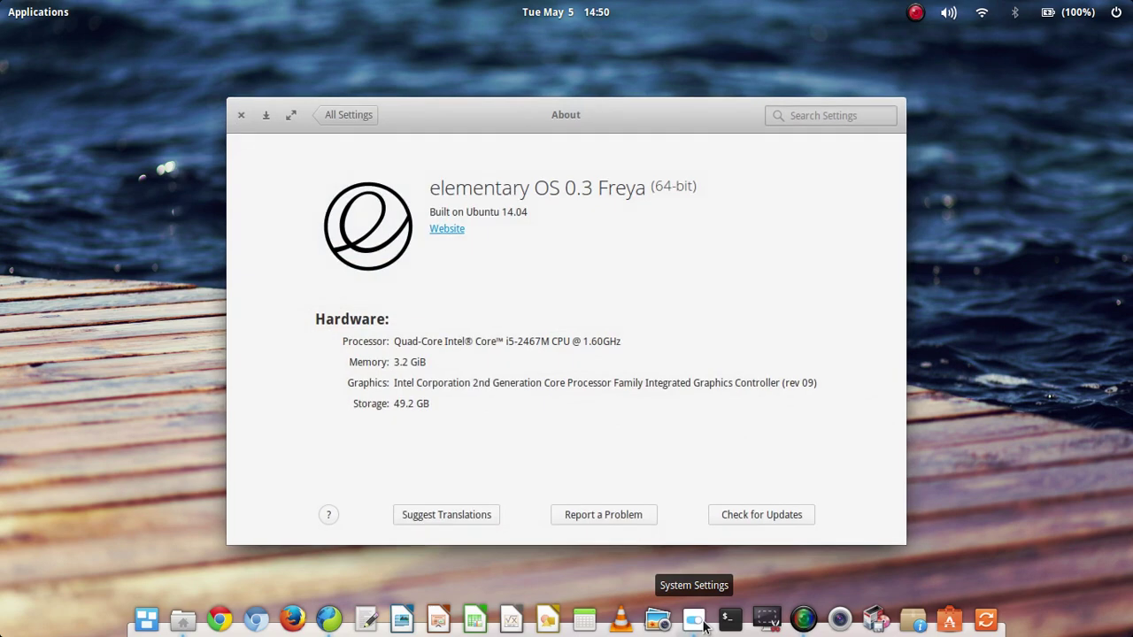
click(349, 116)
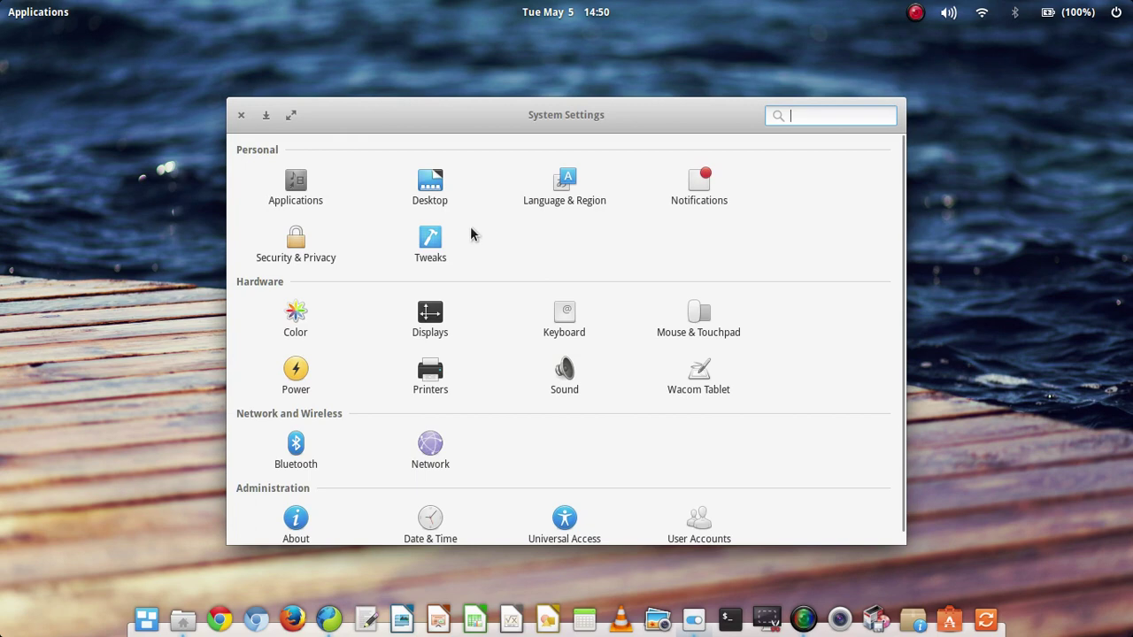
click(429, 243)
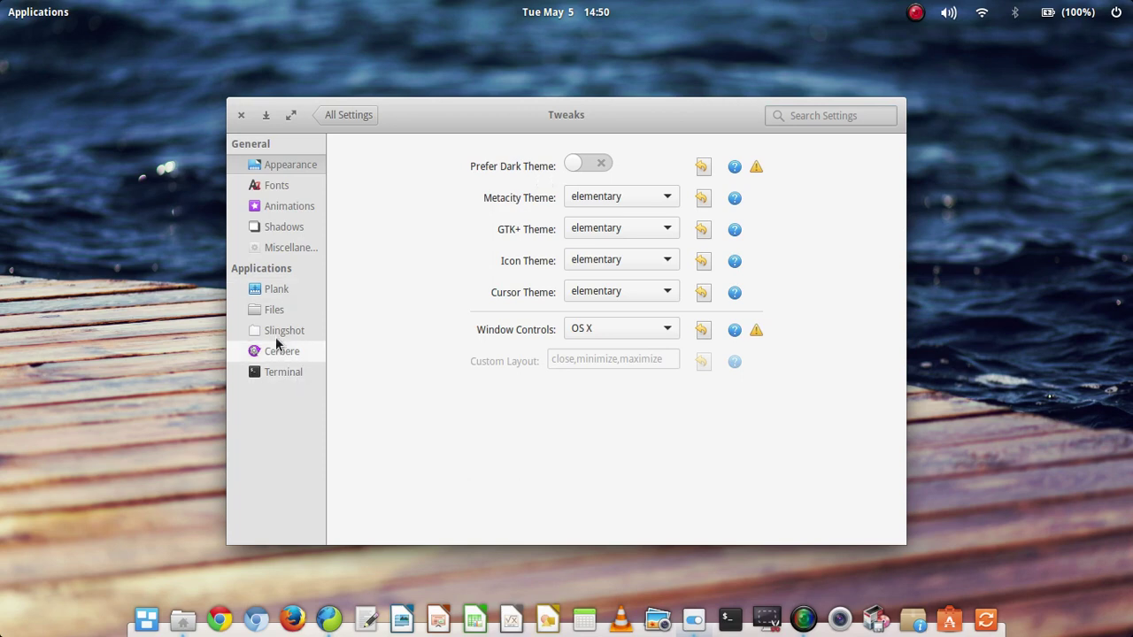
click(273, 310)
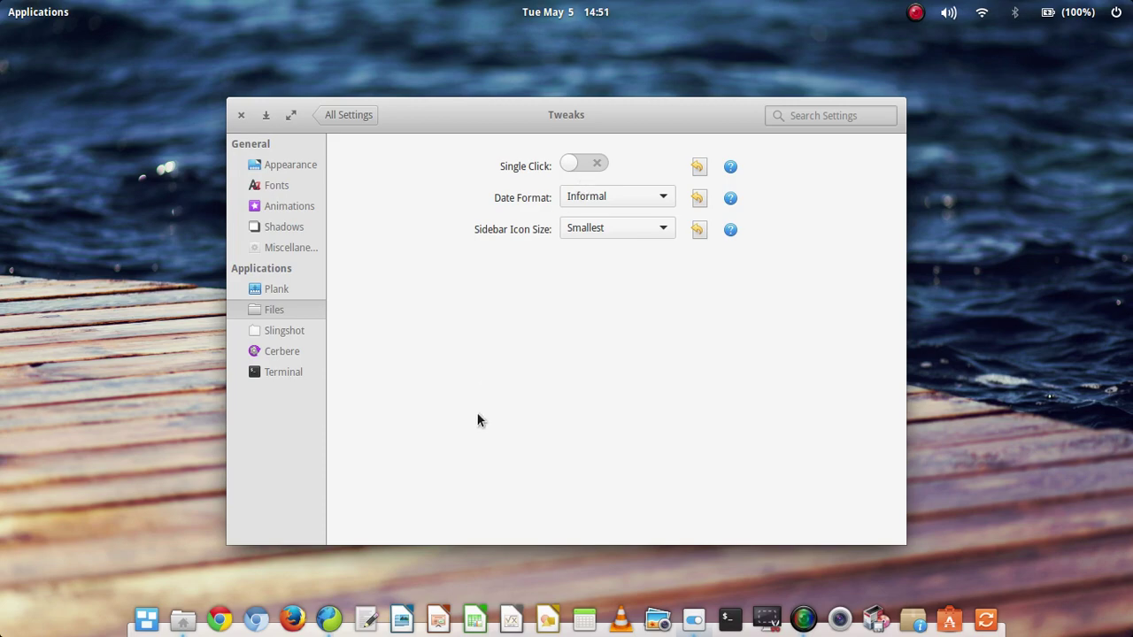
Bring the Files window forward from the window overview and close it
key(super+w)
click(855, 173)
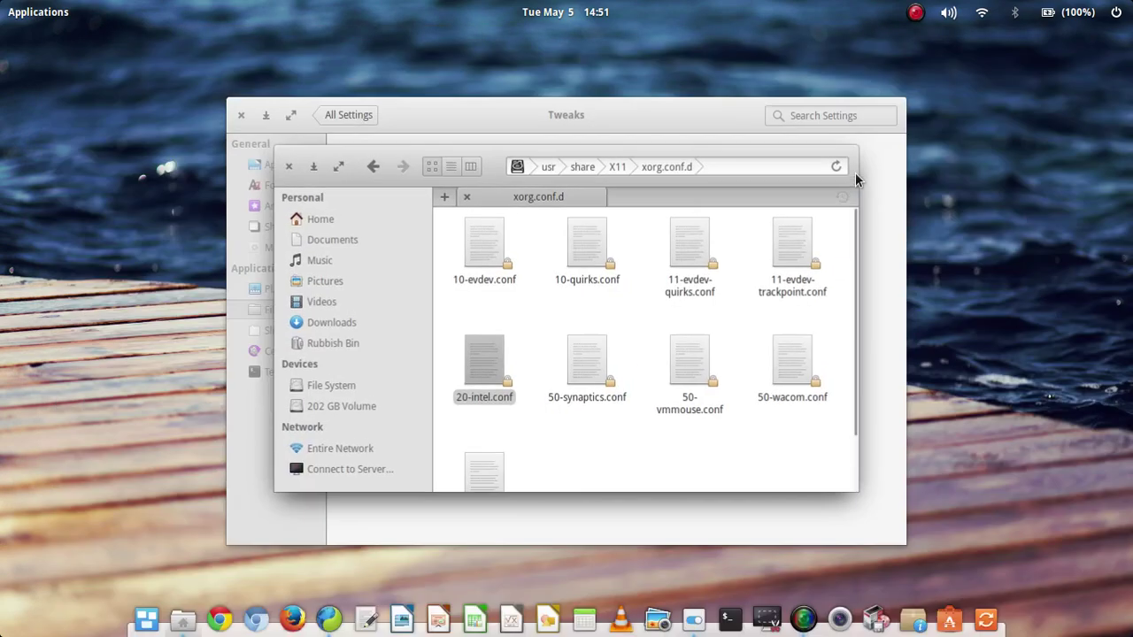
click(289, 166)
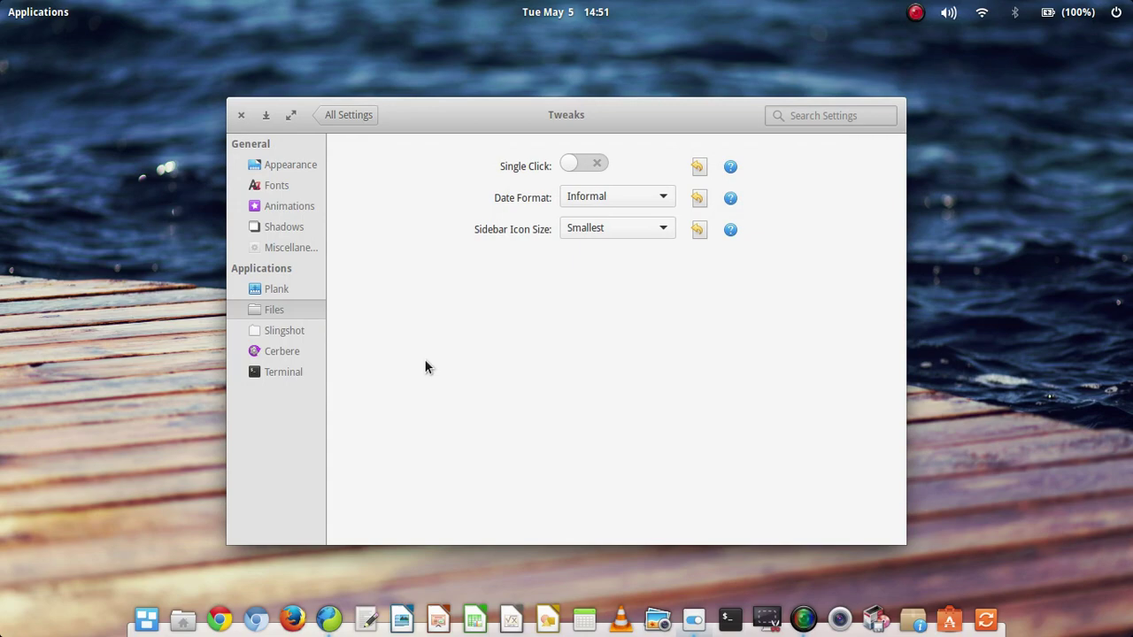
Return to the Tweaks window and show its Plank dock options
key(super+w)
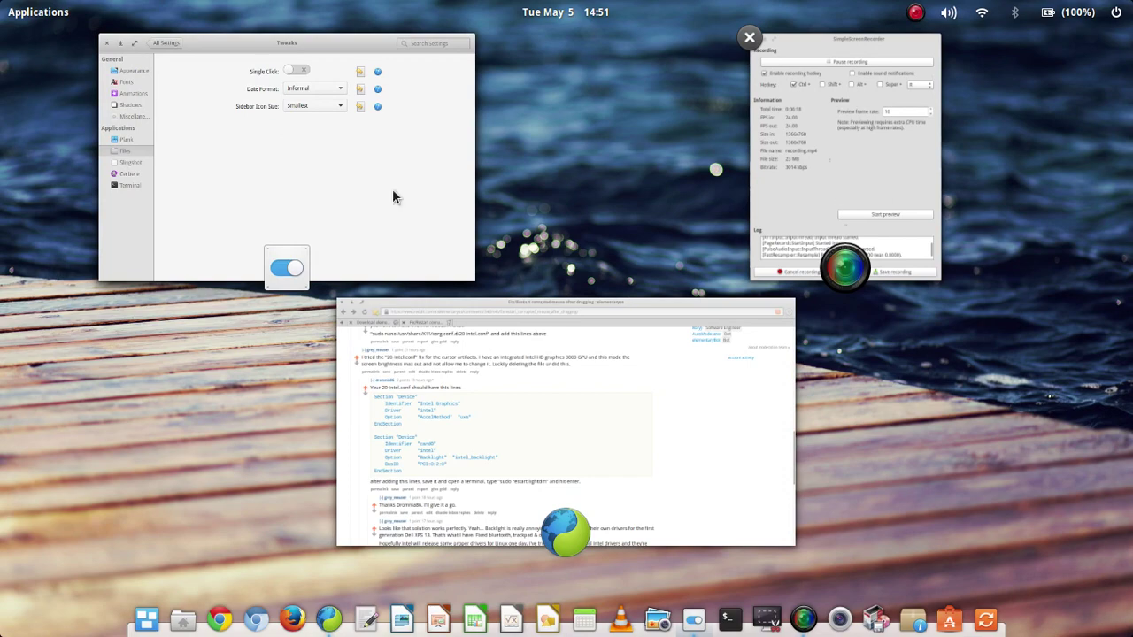
click(386, 190)
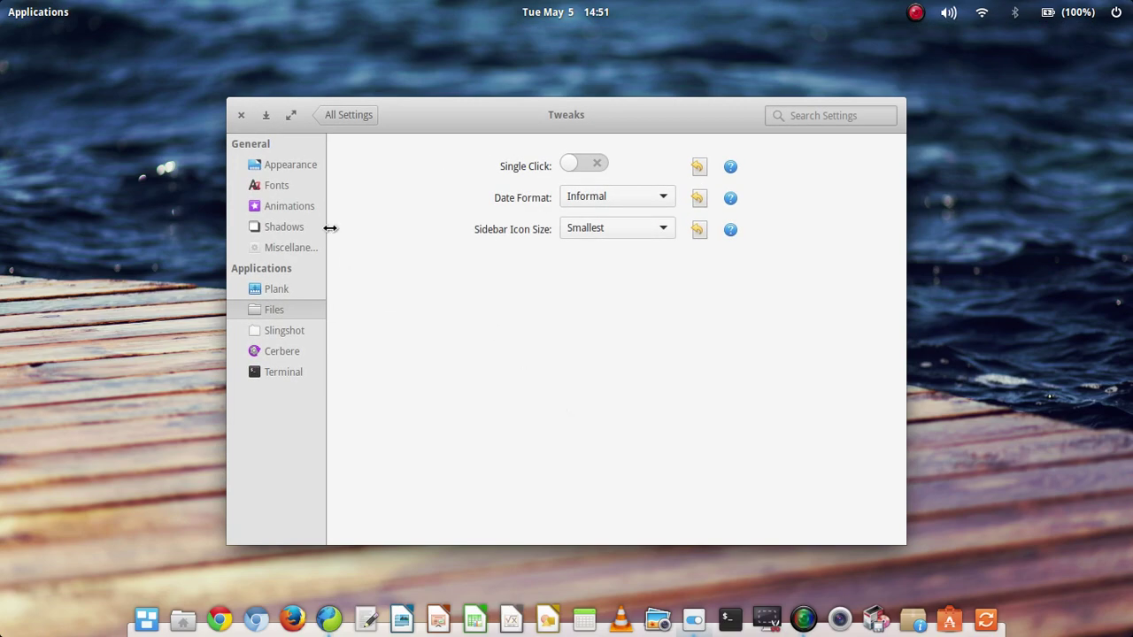
click(269, 290)
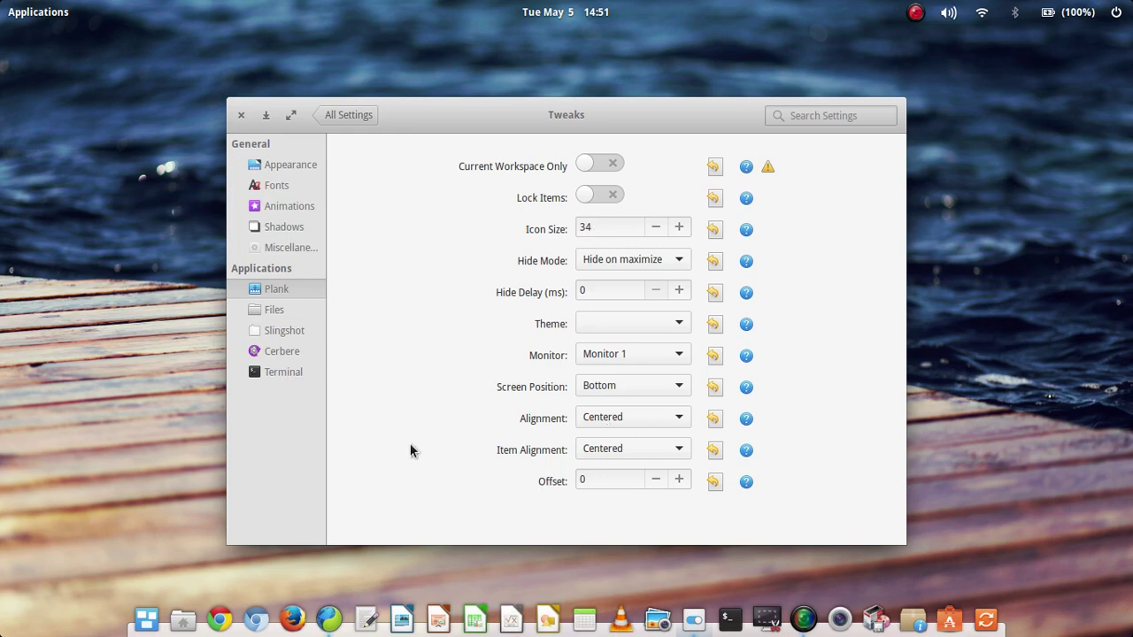
Check the dock Theme and Appearance Window Controls lists unchanged, then minimize System Settings
click(619, 331)
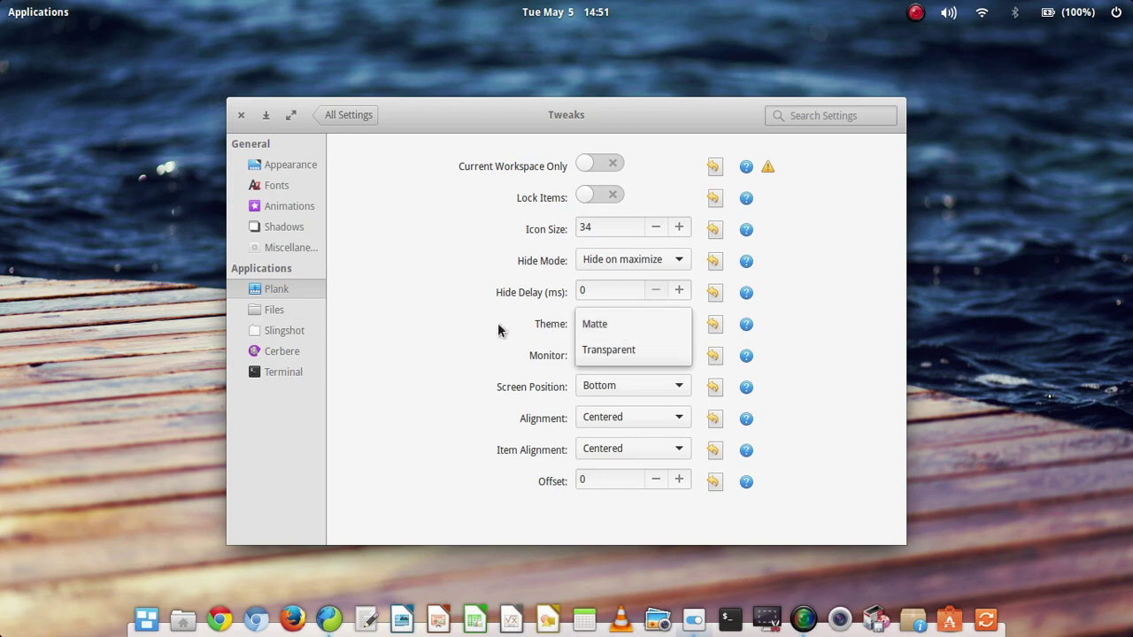
click(468, 327)
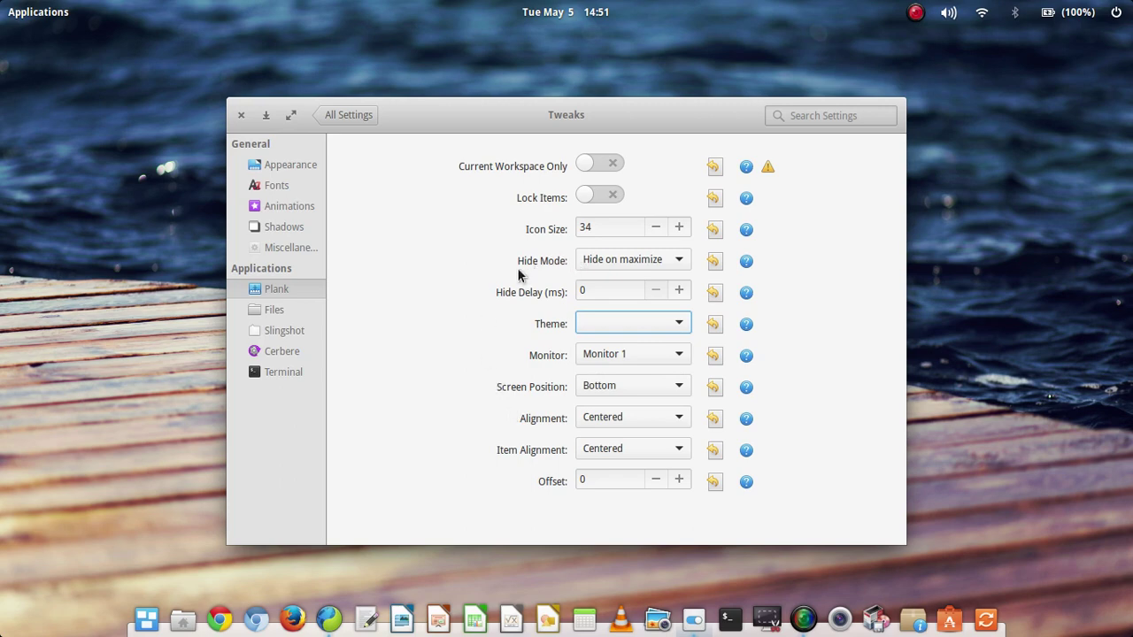
click(282, 168)
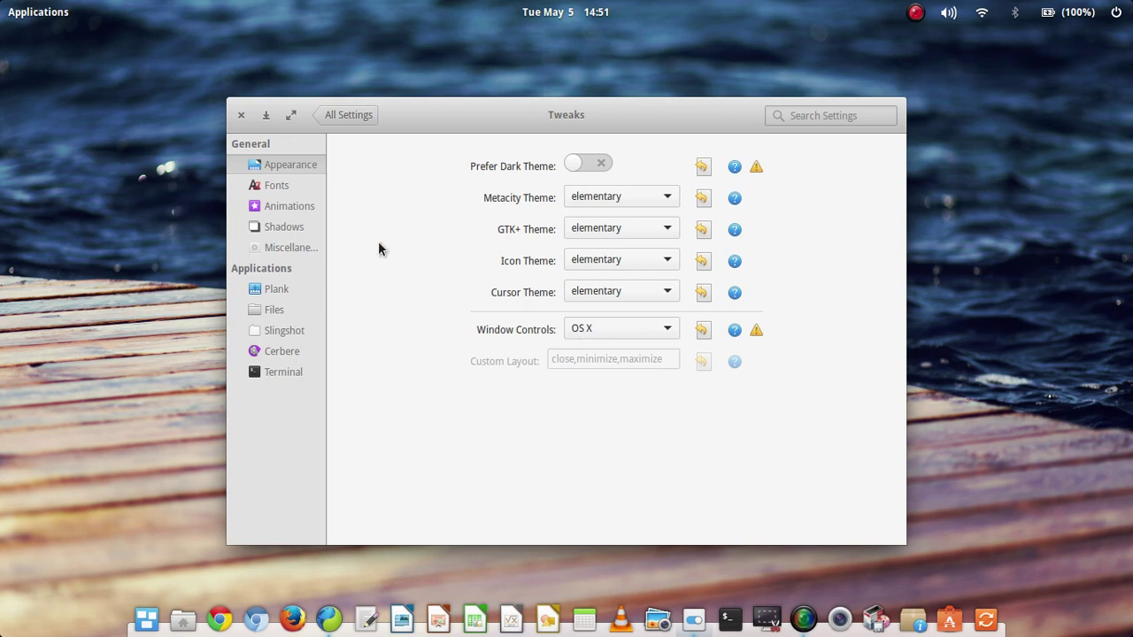
click(664, 326)
click(442, 341)
click(270, 117)
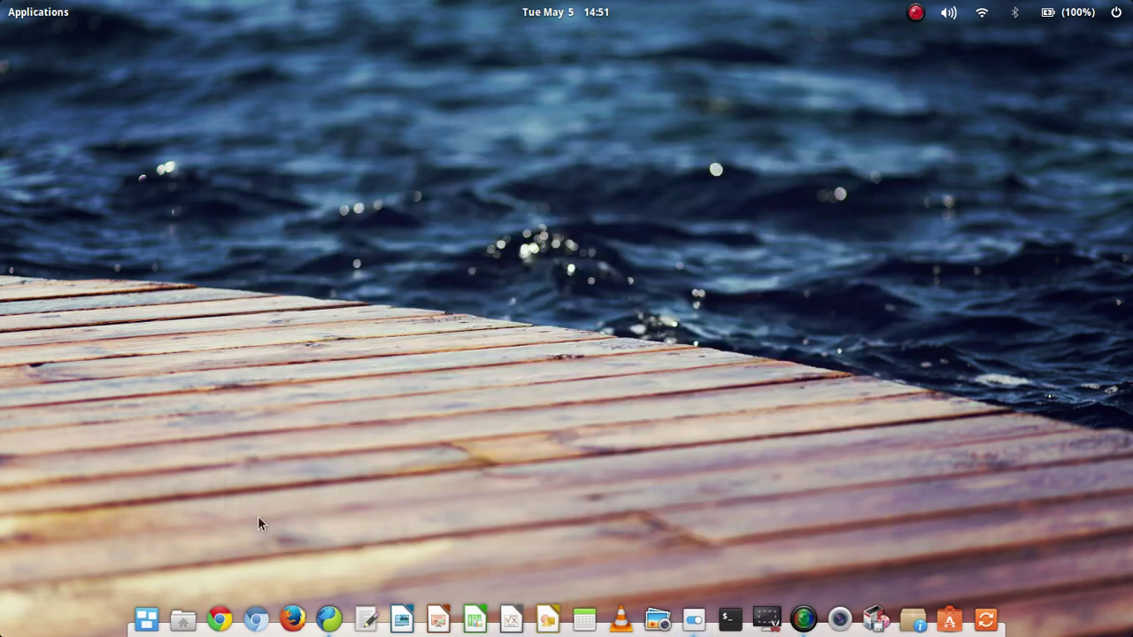
Search for 'elementary os tweak ppa' in a new Midori tab
click(329, 620)
key(ctrl+t)
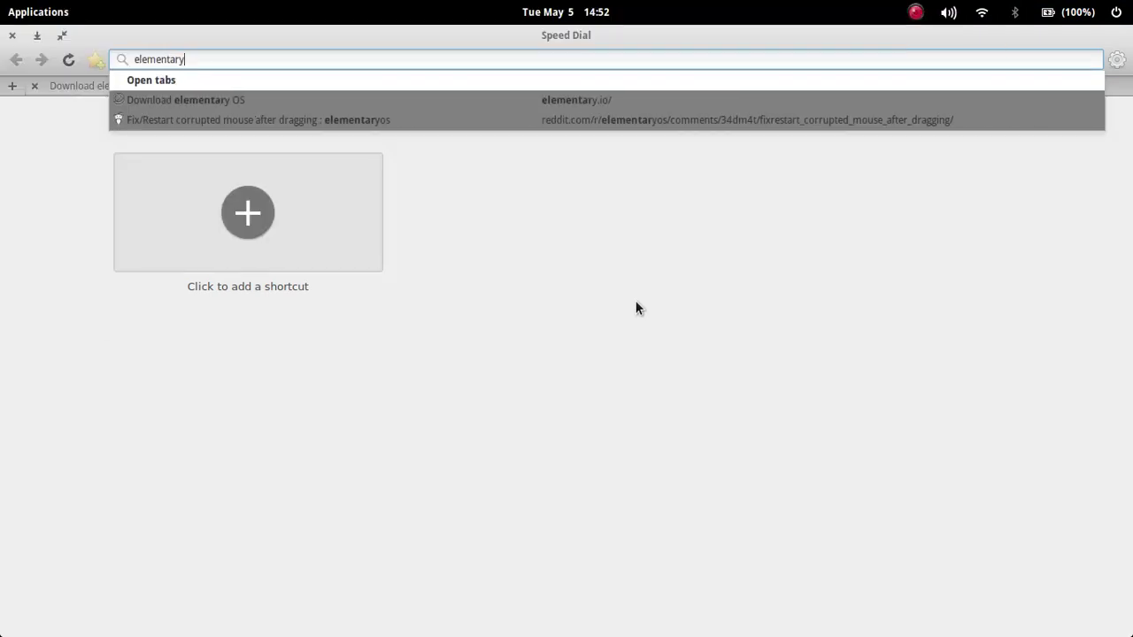
text(eak ppa)
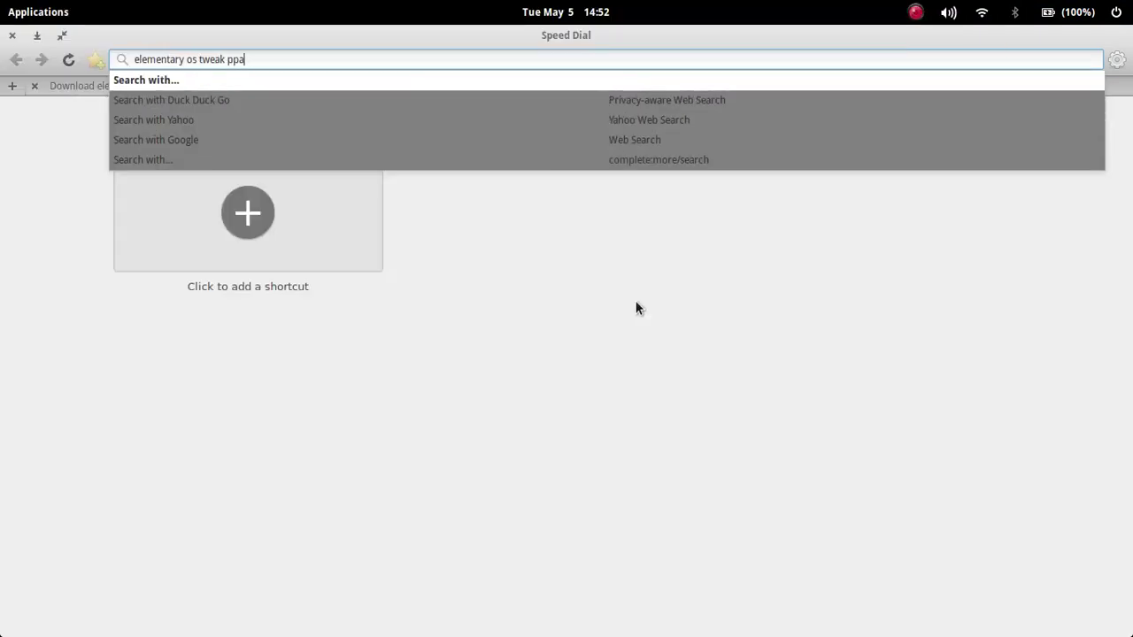
key(Return)
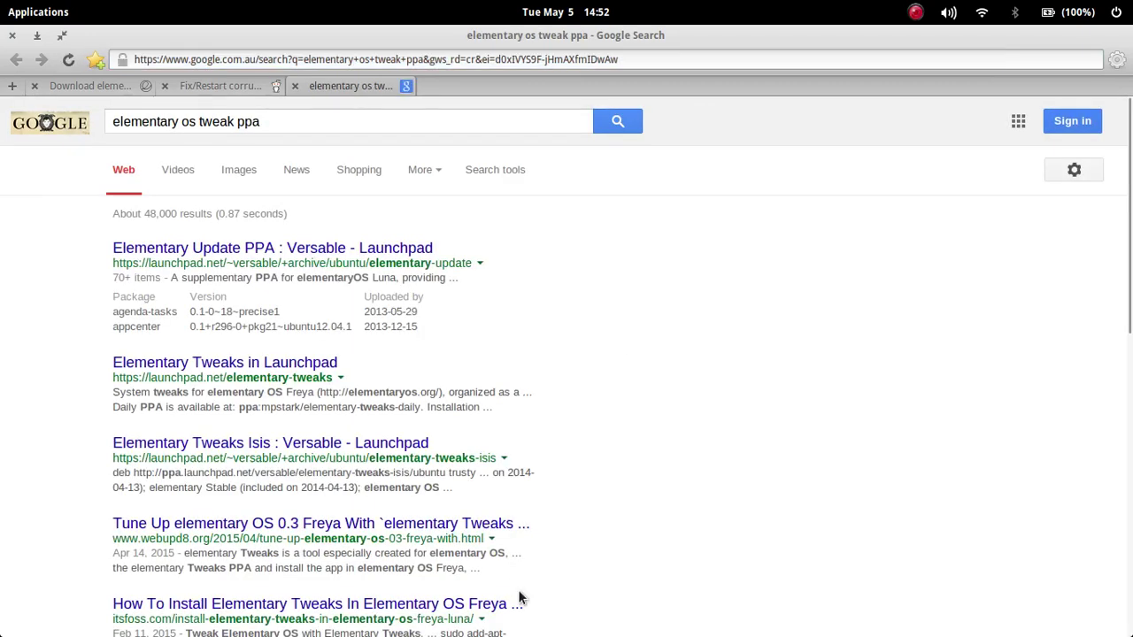
mouse_move(476, 626)
Open the Elementary Tweaks Launchpad page, zoom in, and select 'sudo add-apt-repository ppa:mpstark/elementary-tweaks-daily'
click(309, 368)
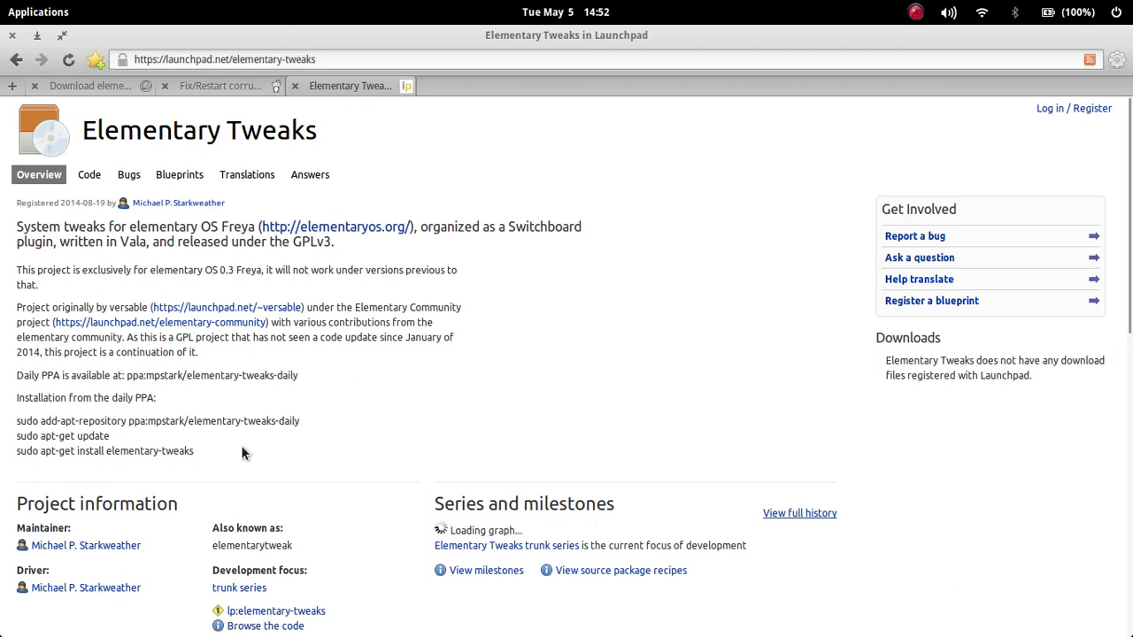
key(ctrl+plus)
key(ctrl+plus)
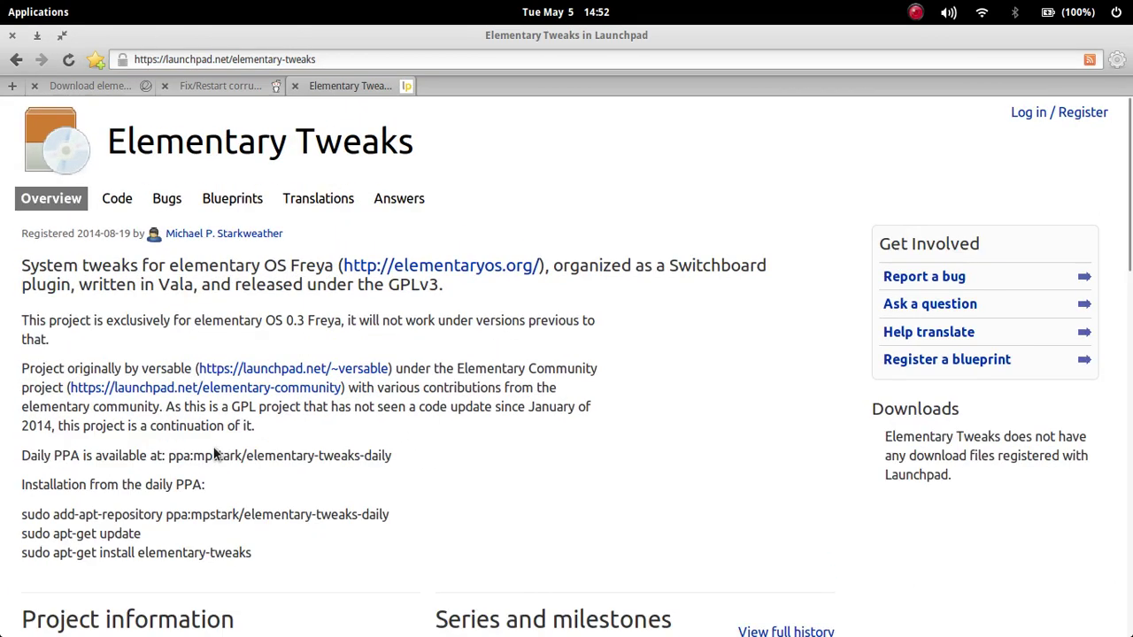
scroll(215, 455, down, 1)
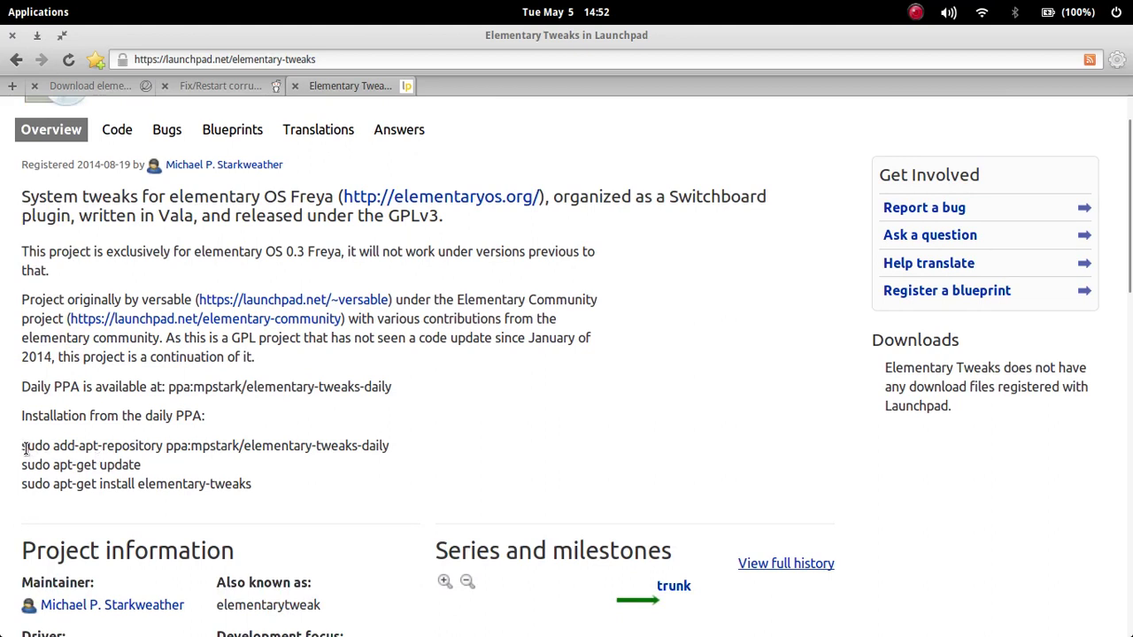
drag(29, 445, 409, 435)
triple_click(404, 446)
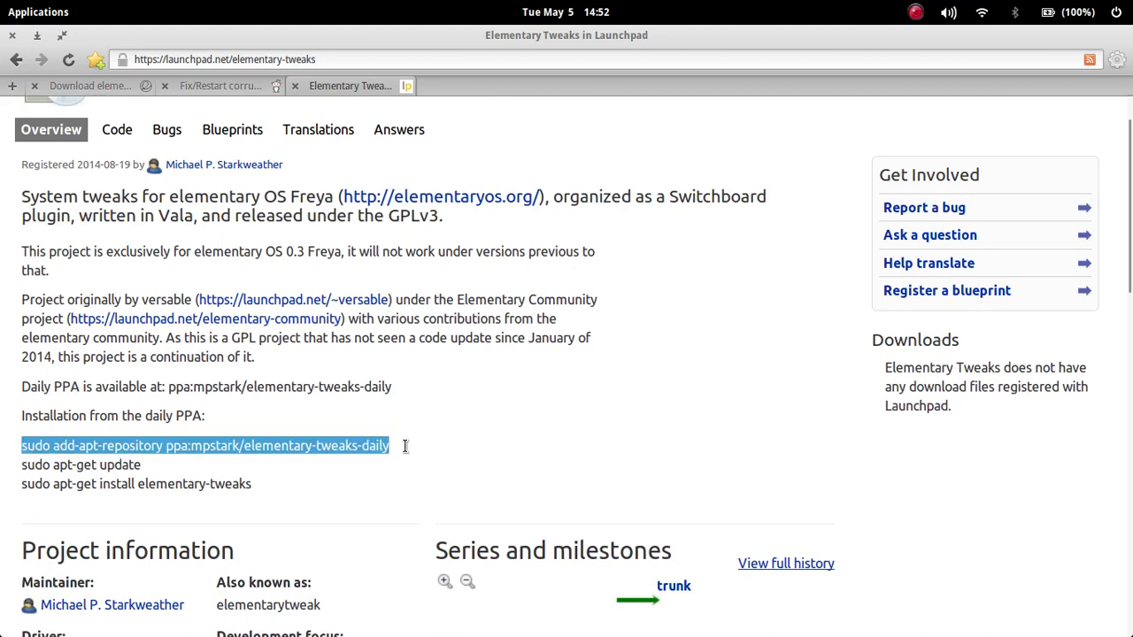
mouse_move(660, 625)
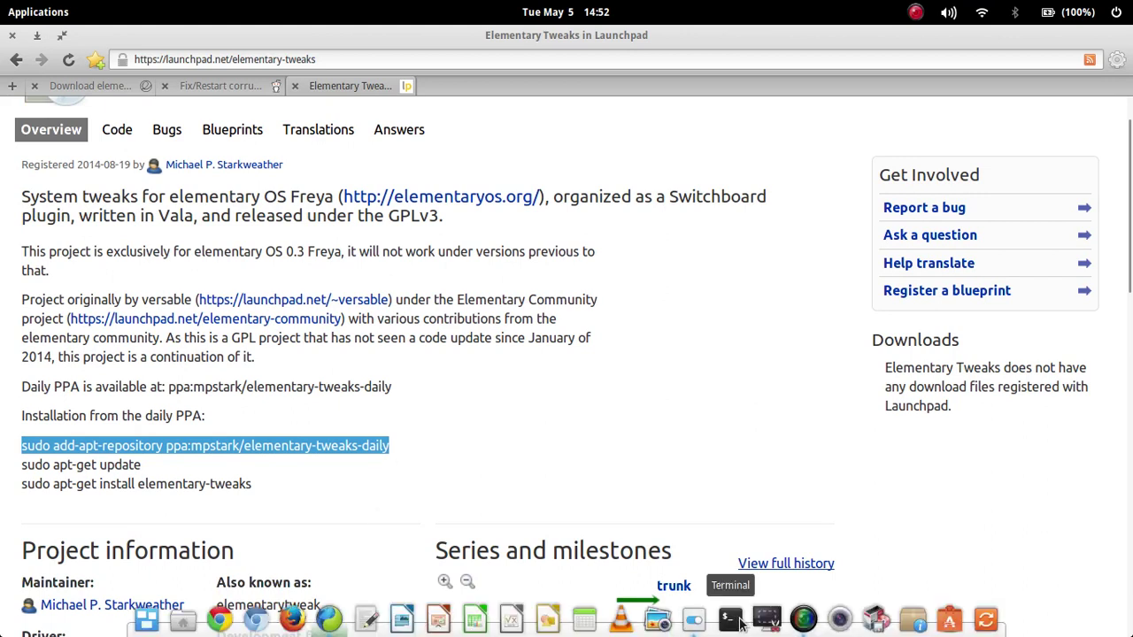
click(740, 622)
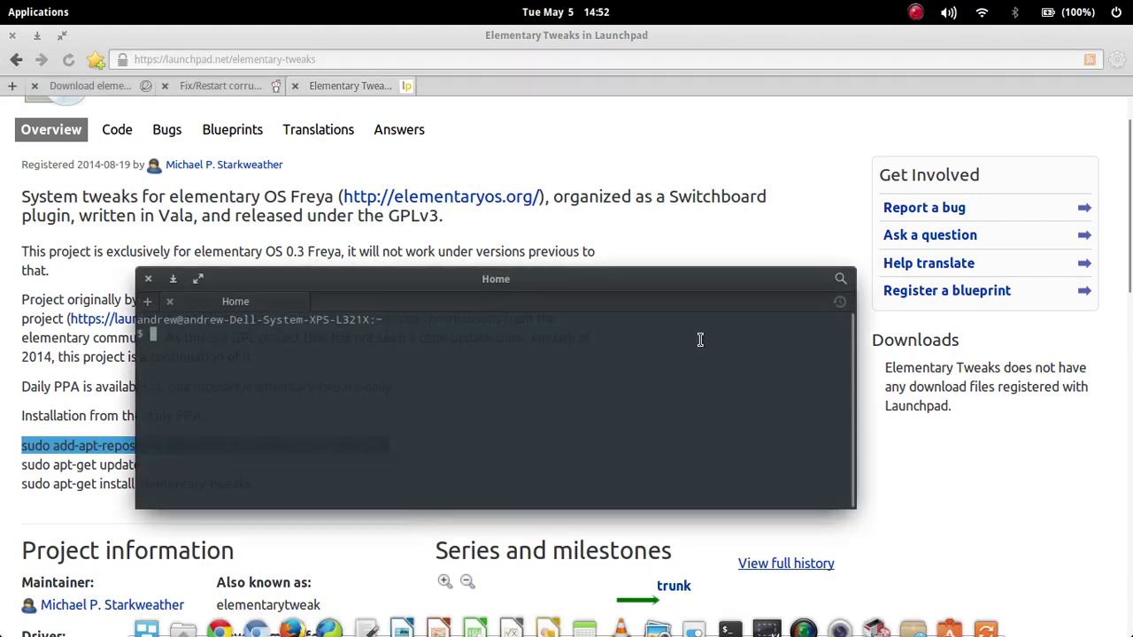
drag(442, 280, 549, 263)
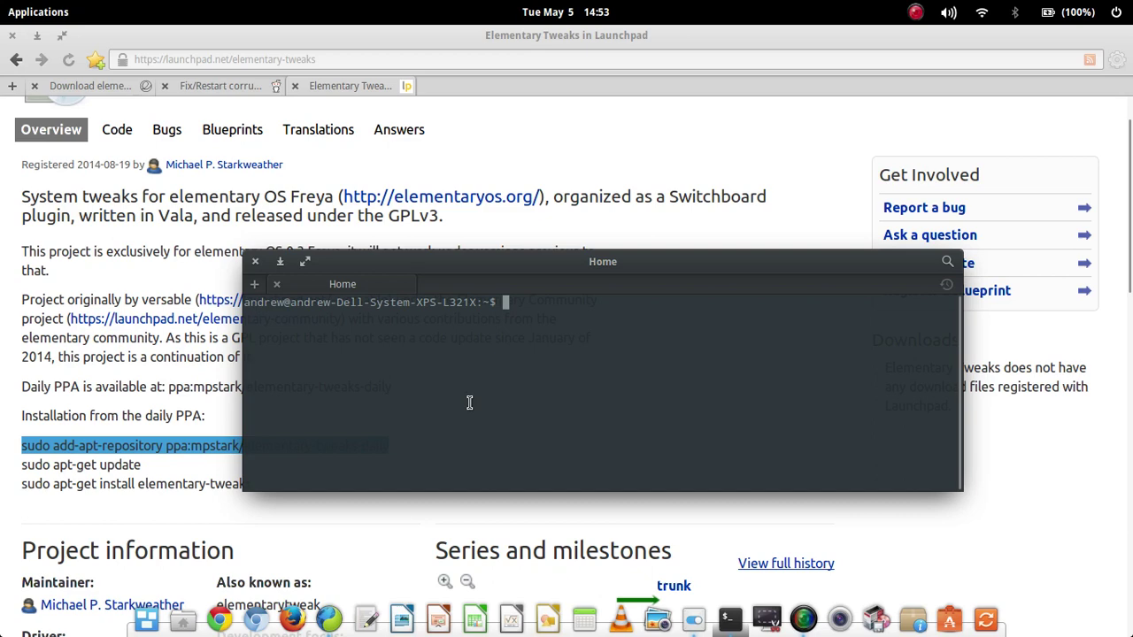
key(F12)
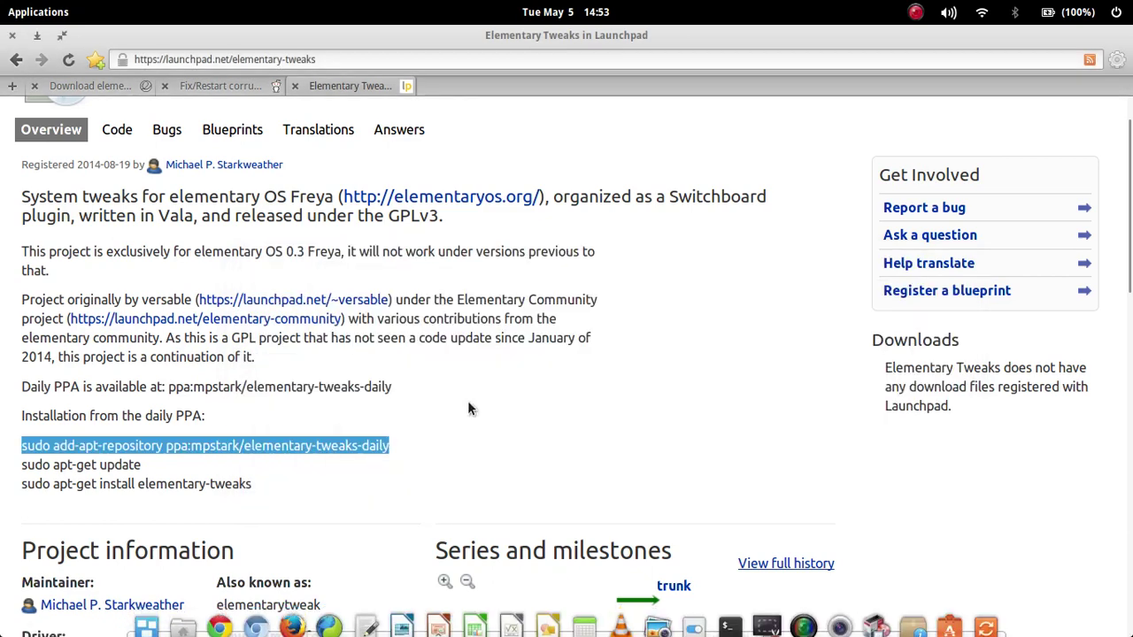
key(F12)
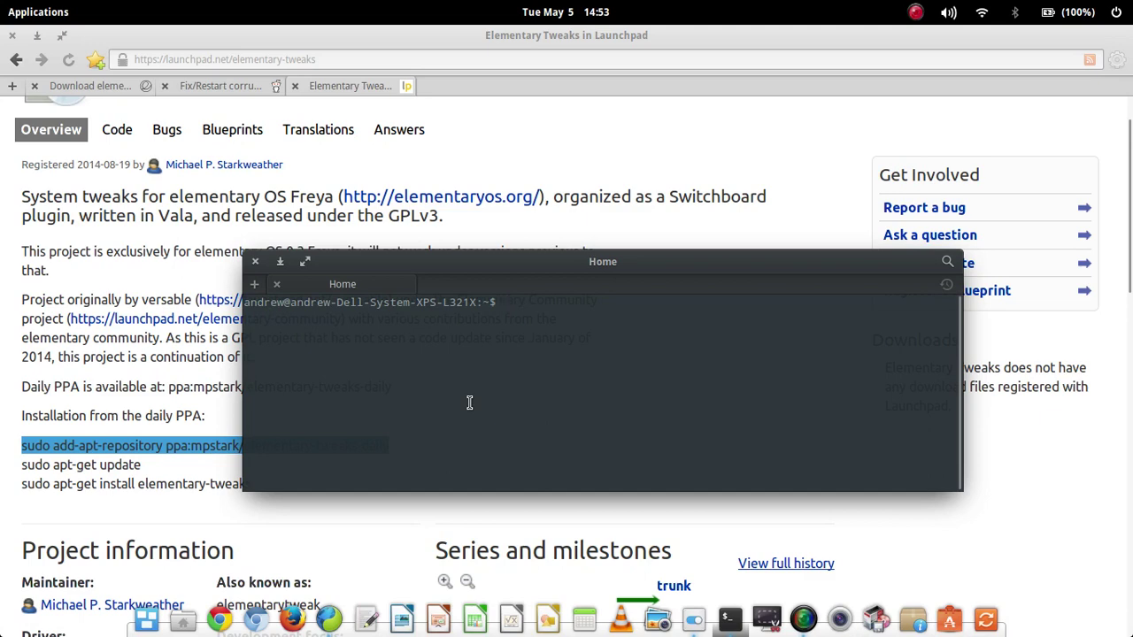
key(F12)
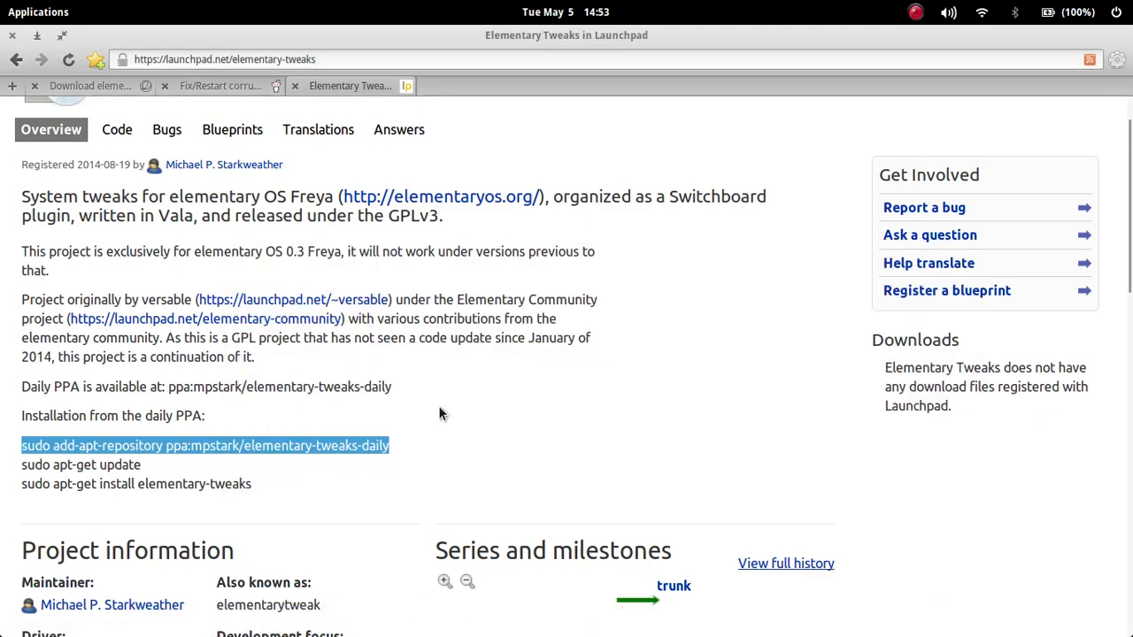
Deselect the command and view the Terminal, Cerbere, Slingshot, Files and Plank tweak settings
click(352, 457)
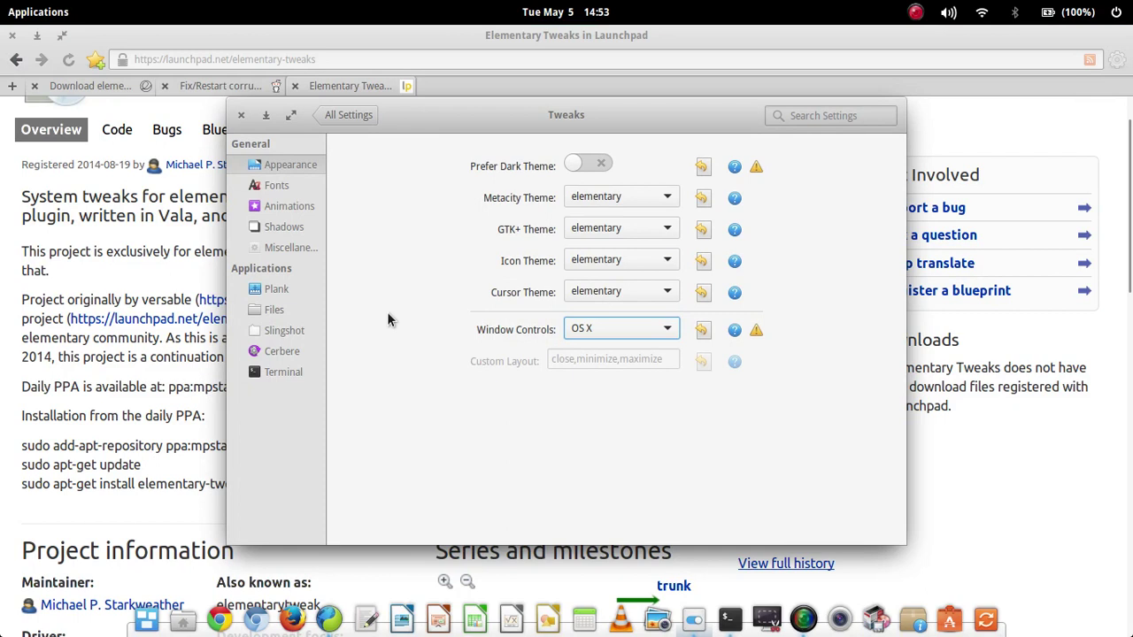
click(285, 373)
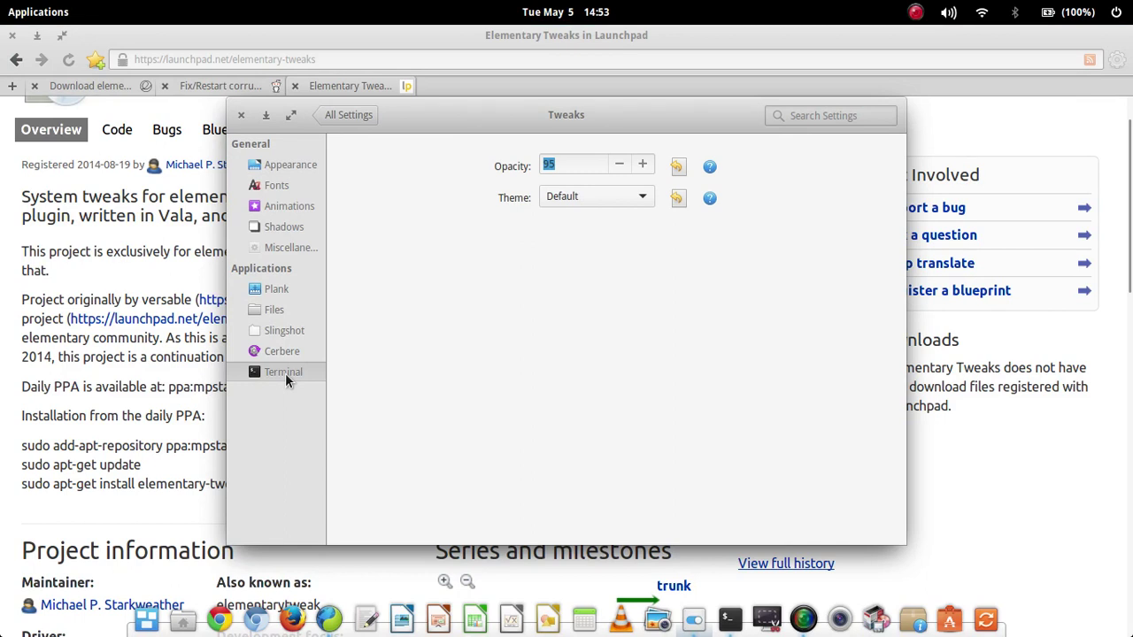
click(282, 353)
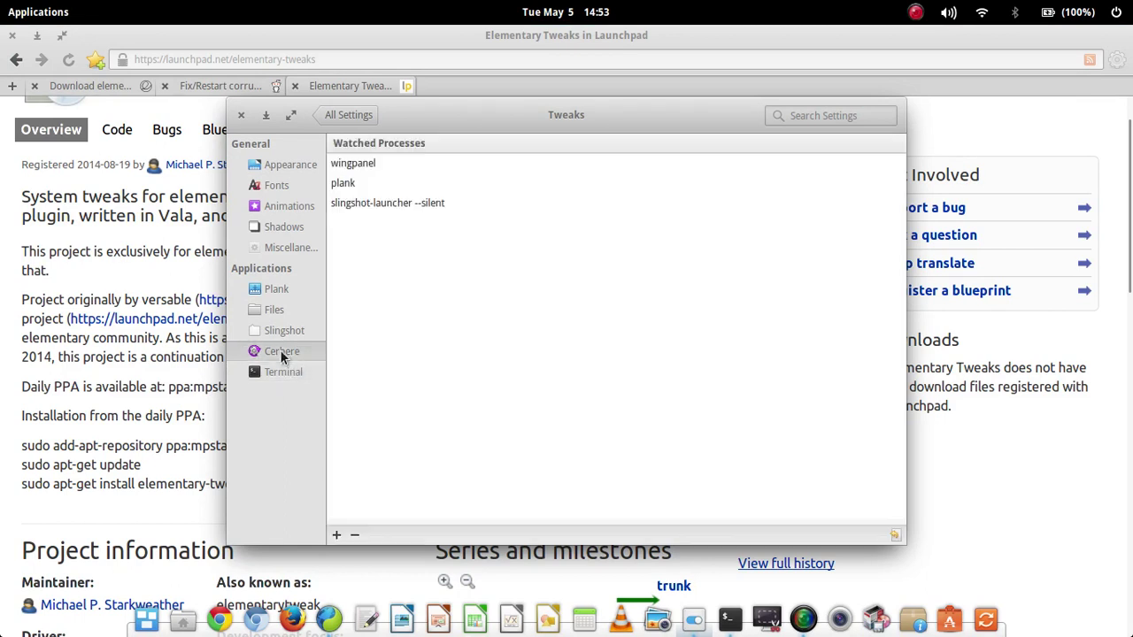
click(271, 331)
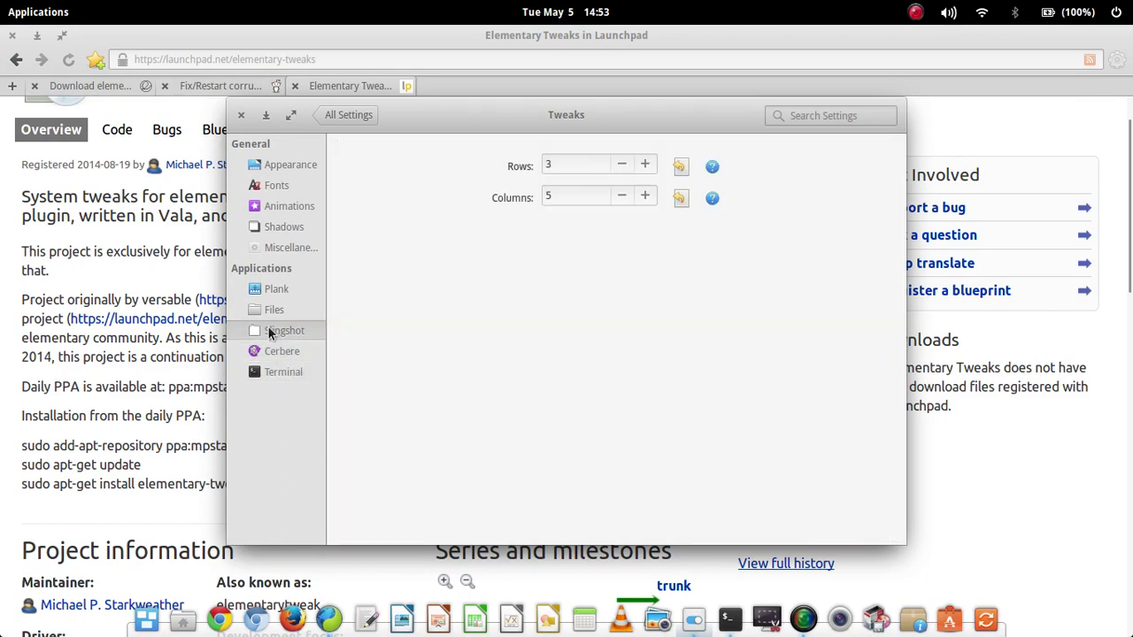
click(273, 312)
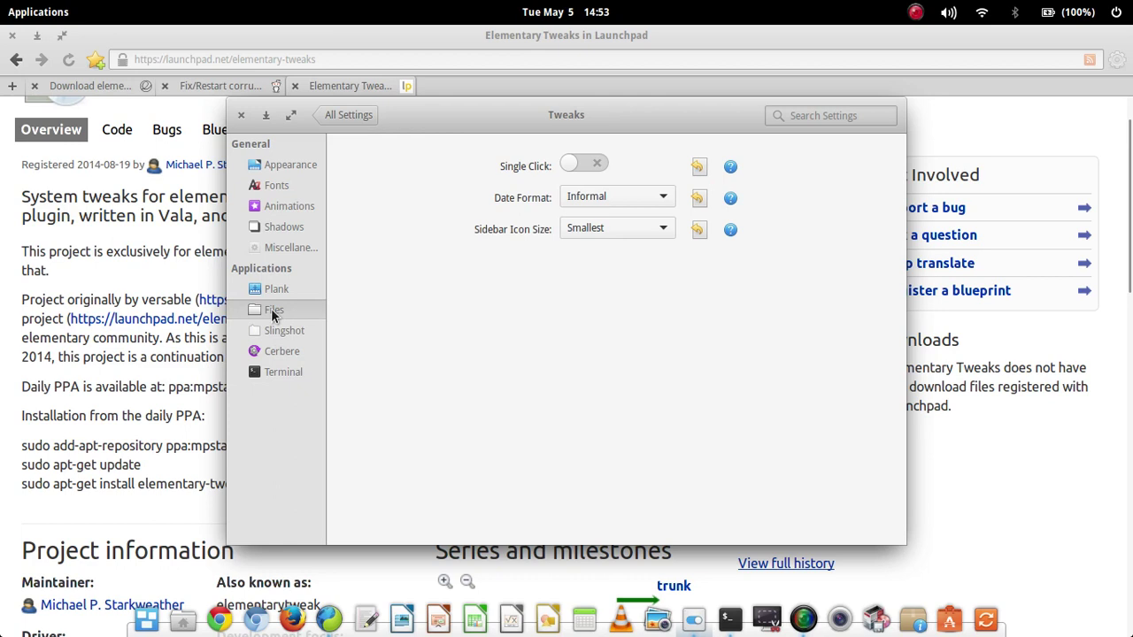
click(275, 292)
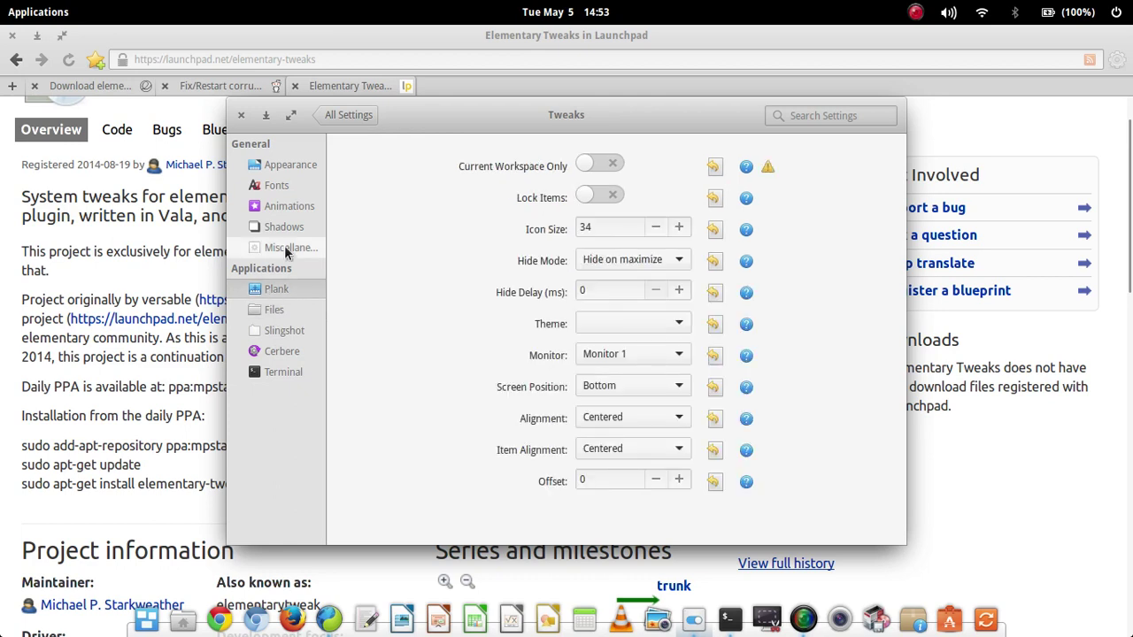
View the Miscellaneous, Shadows, Animations, Fonts and Appearance tweaks, then close Tweaks
click(286, 249)
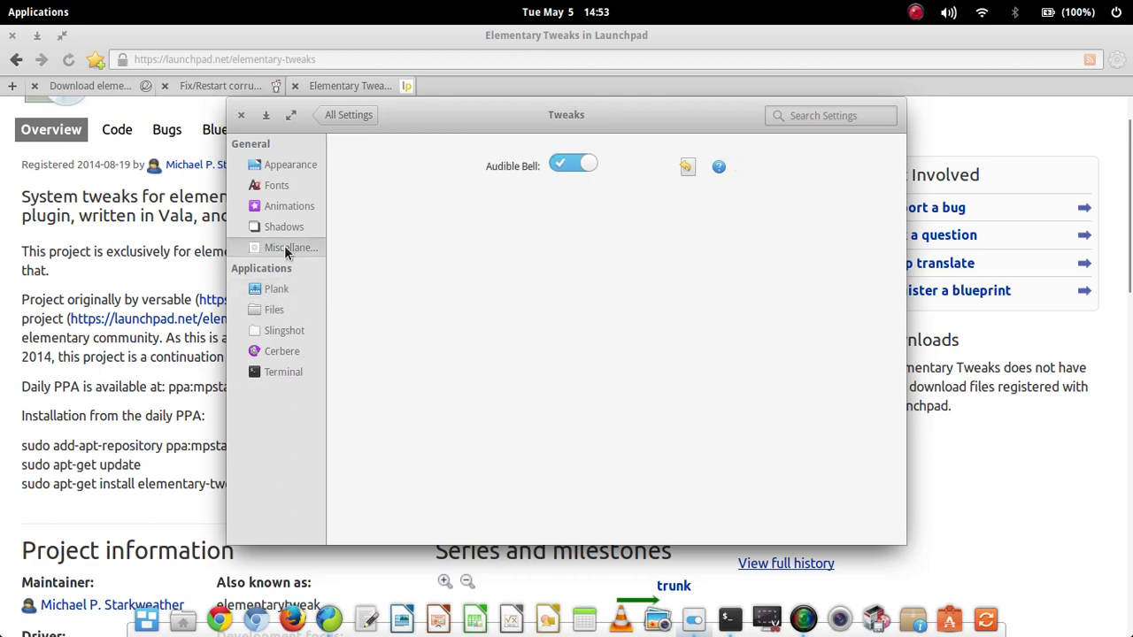
click(273, 233)
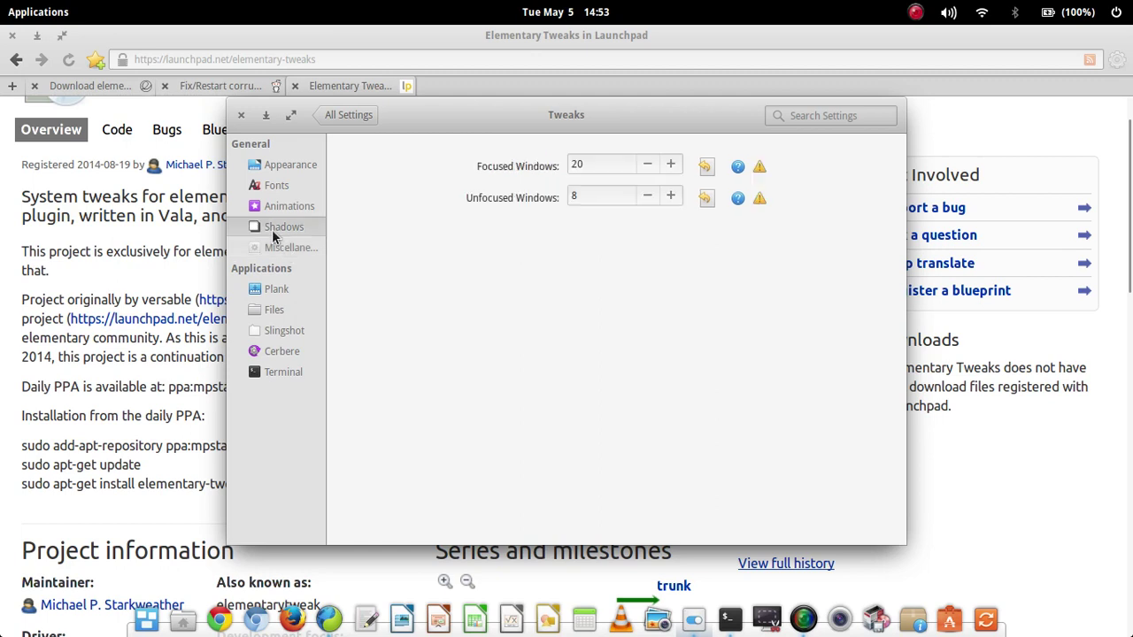
click(283, 211)
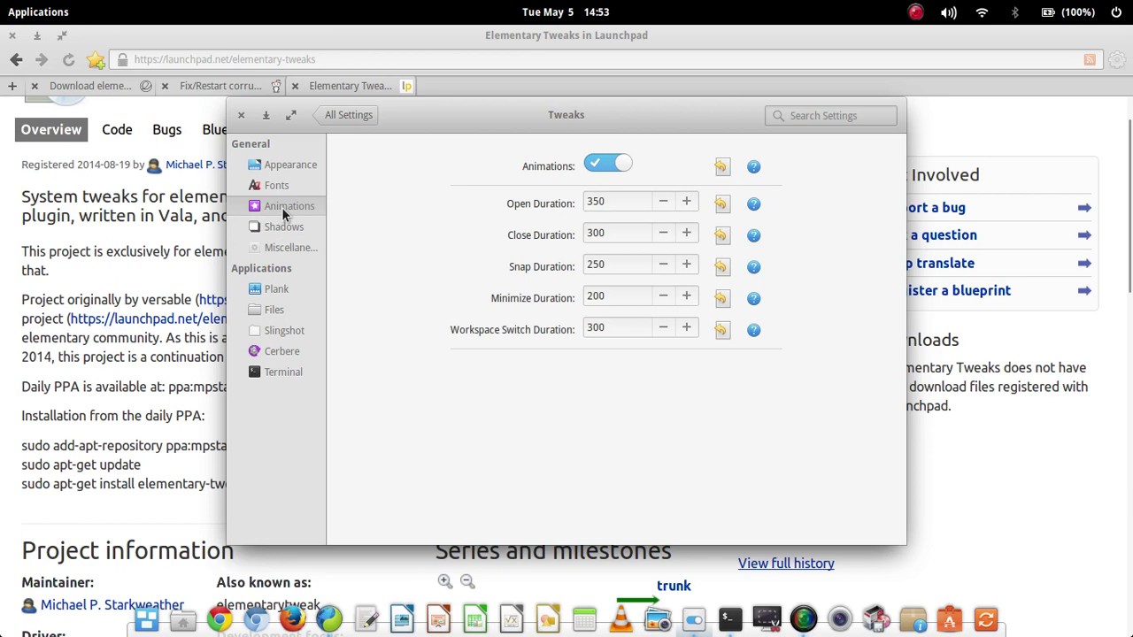
click(275, 184)
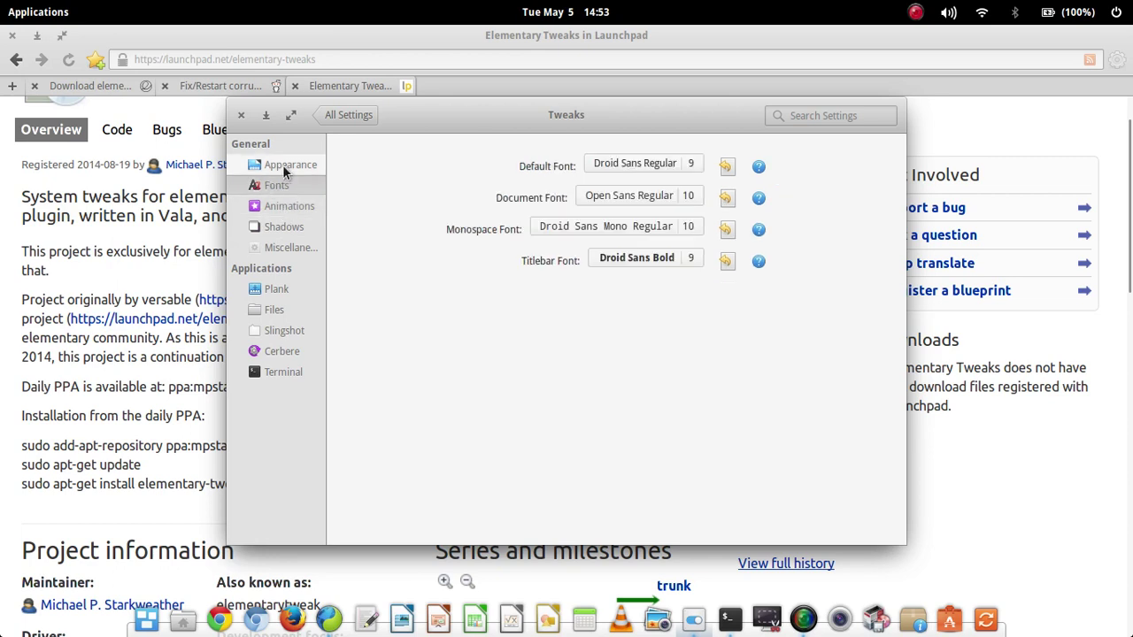
click(285, 168)
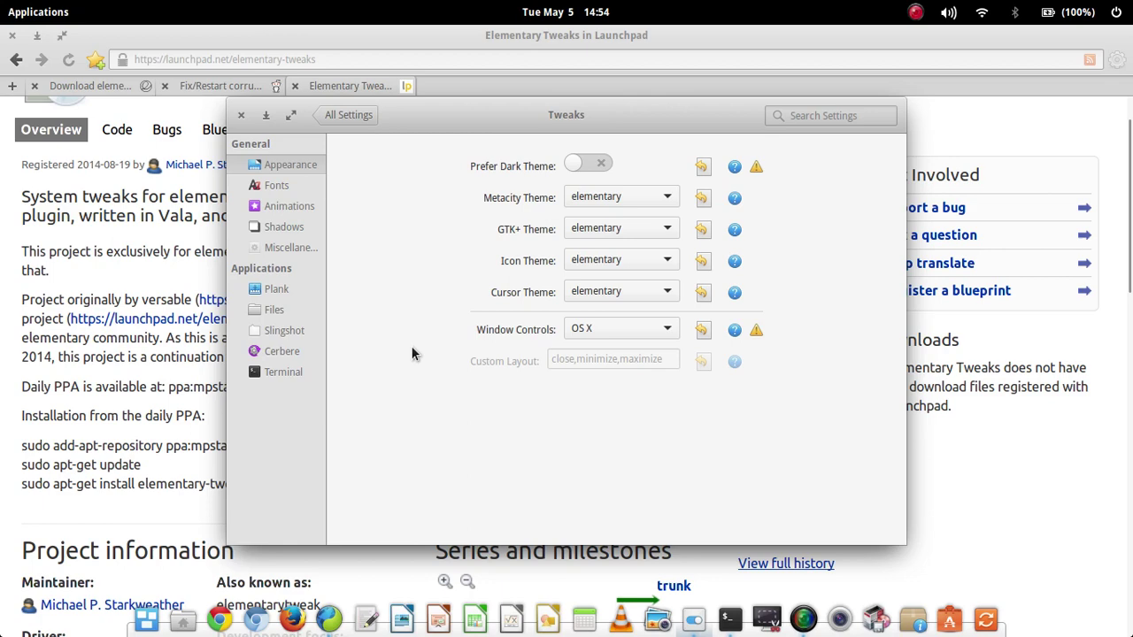
key(alt+F4)
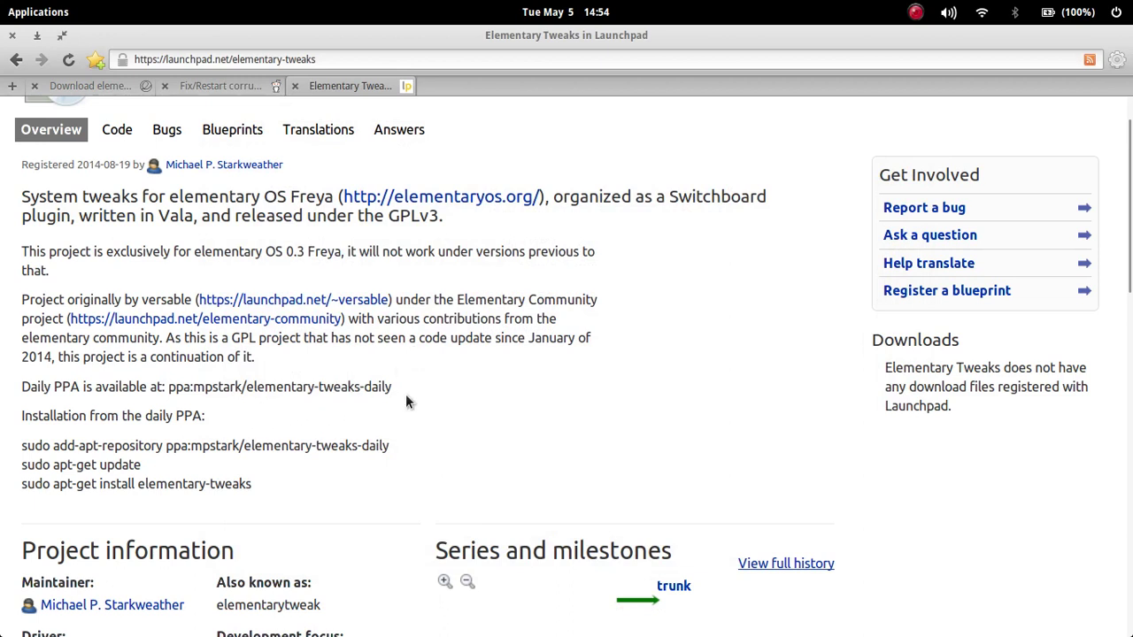
Minimize Midori and close the home Terminal window
click(37, 37)
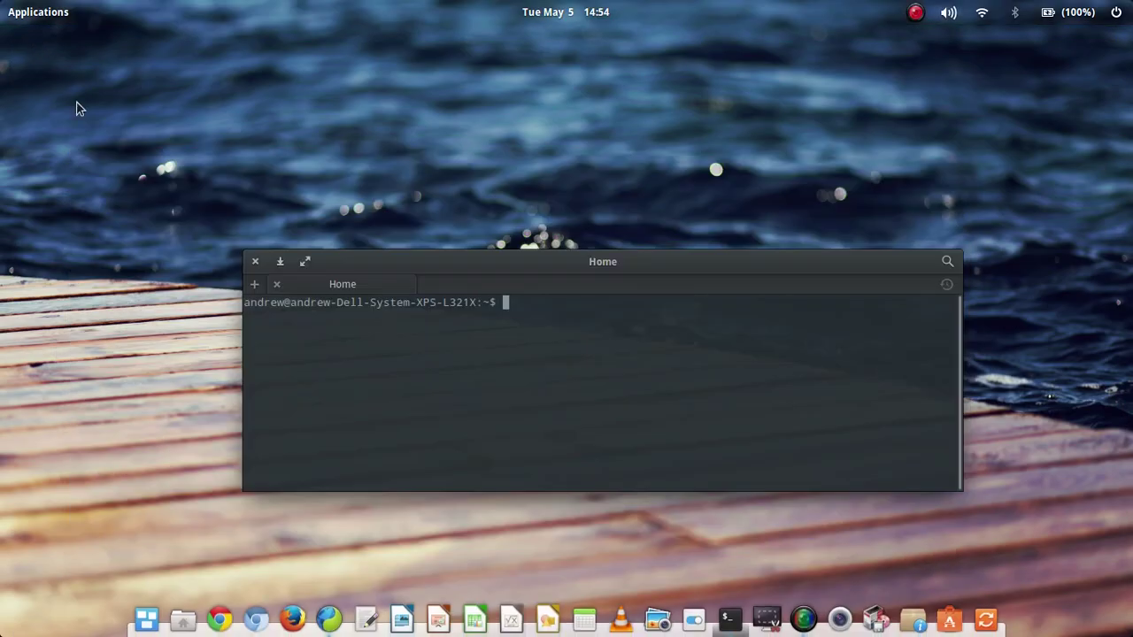
click(256, 263)
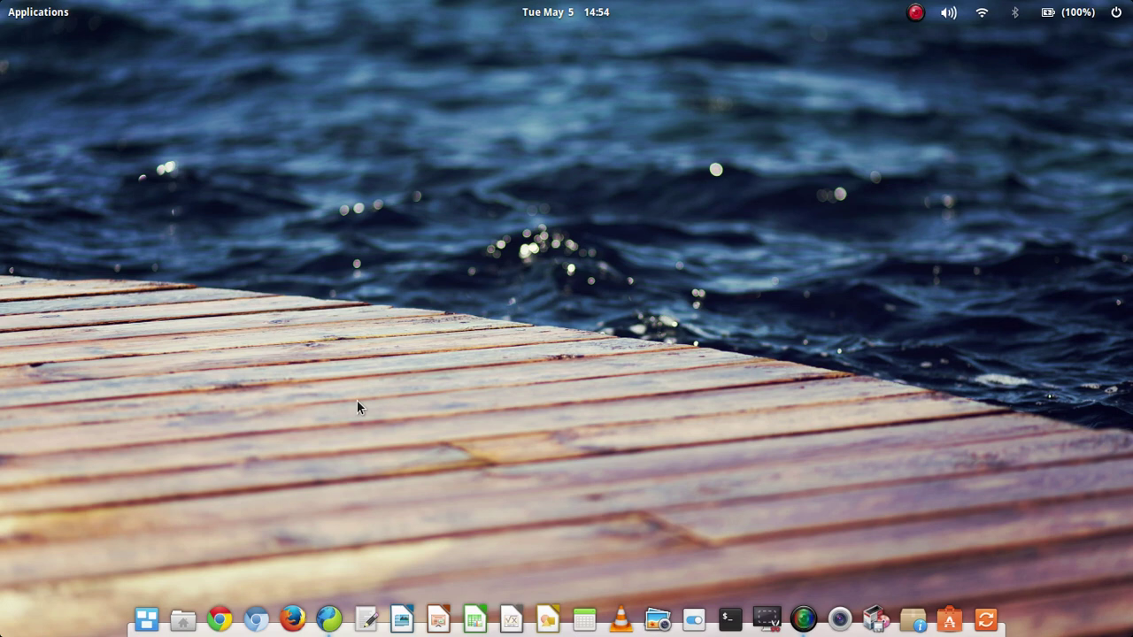
click(147, 619)
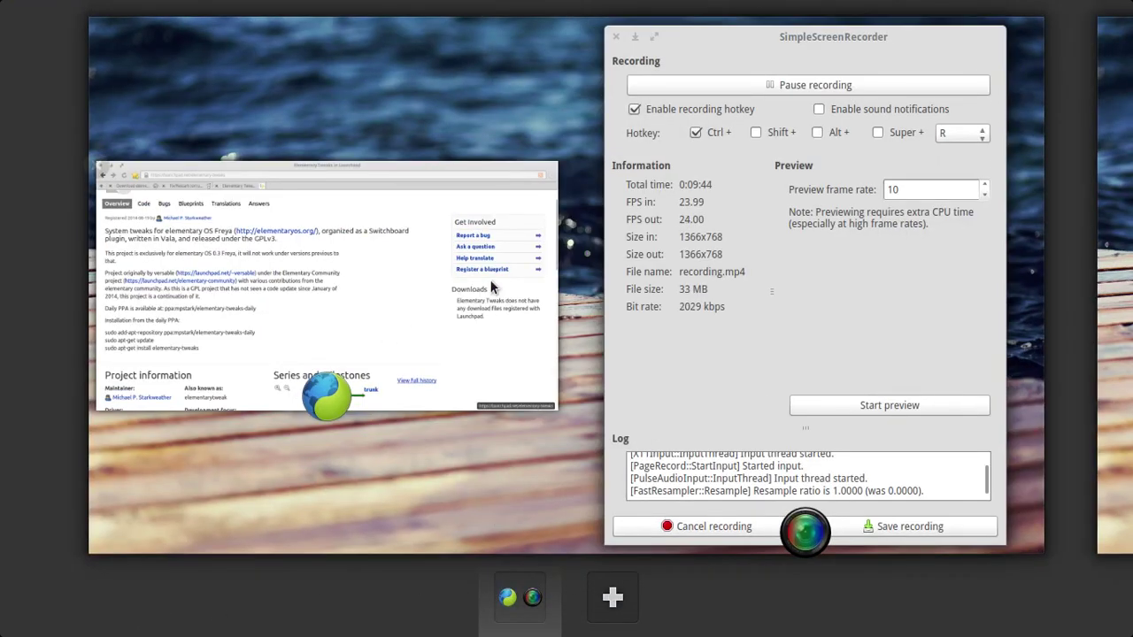
click(1115, 332)
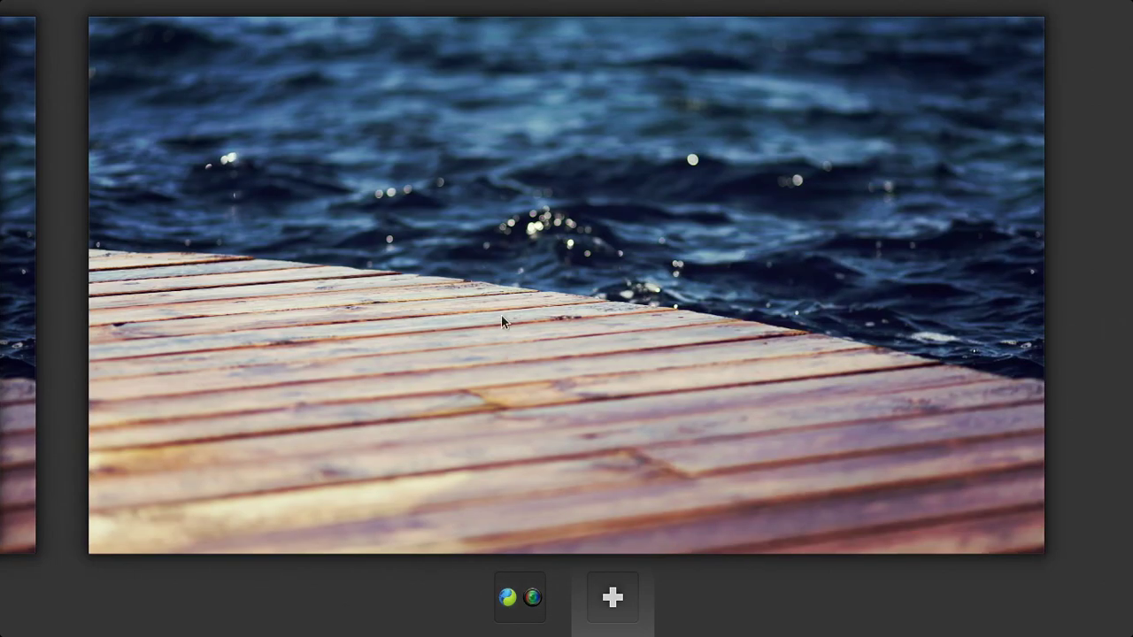
click(20, 386)
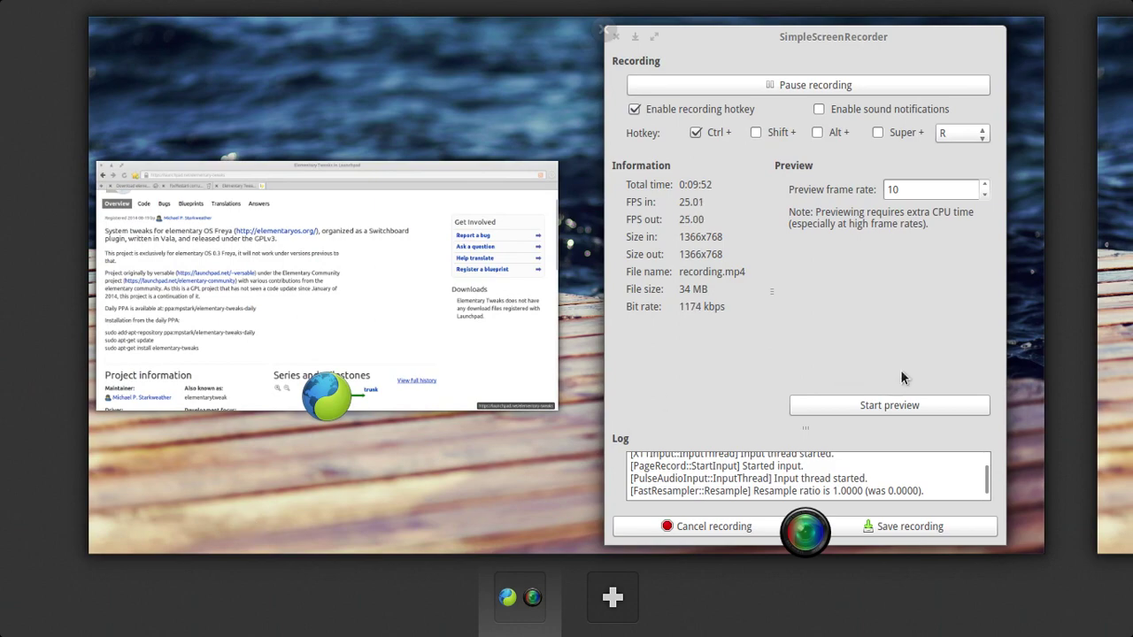
click(1121, 379)
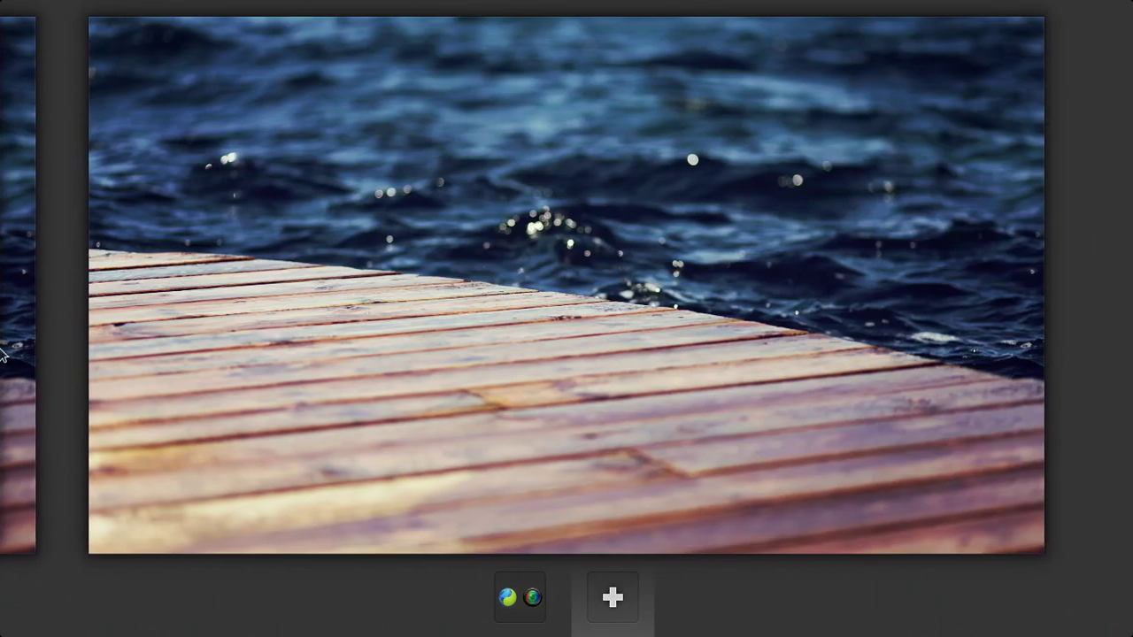
click(4, 355)
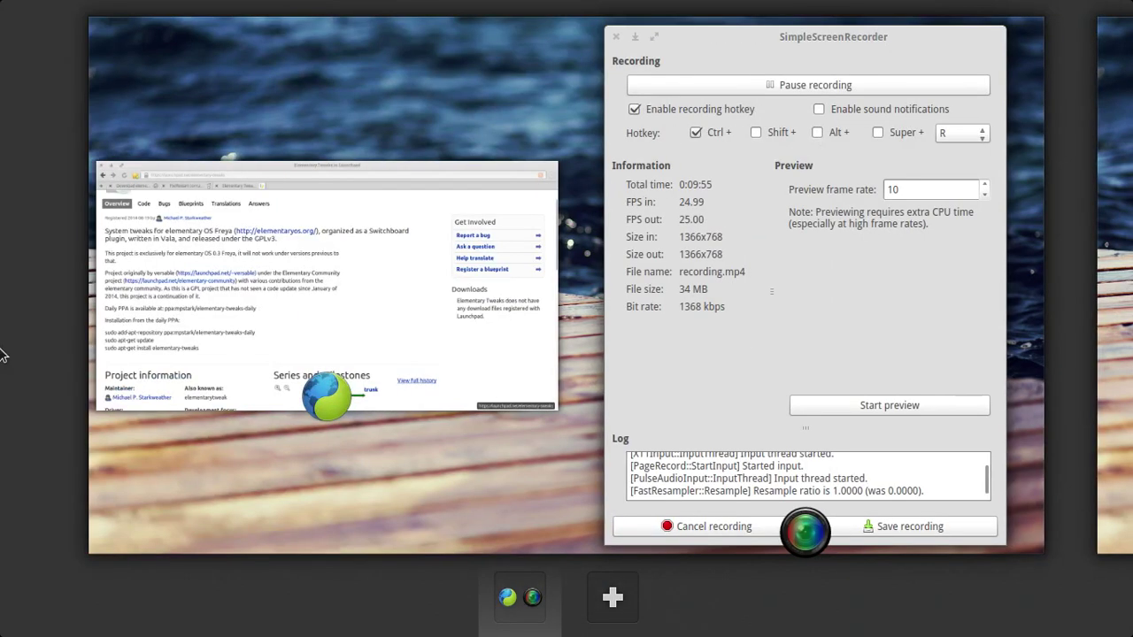
click(570, 478)
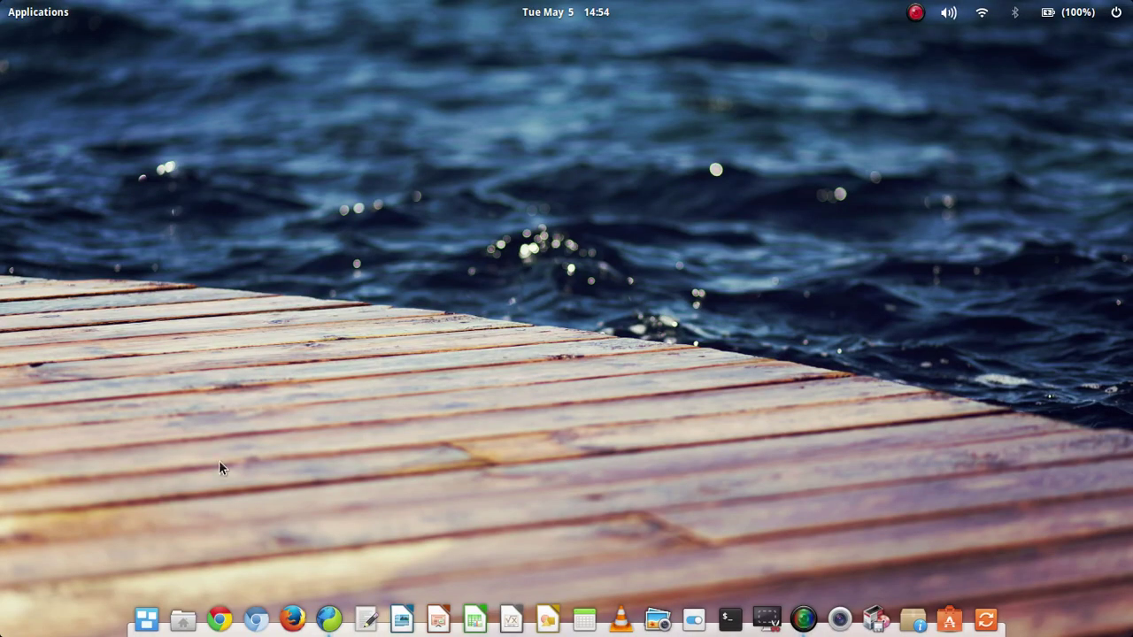
key(super+s)
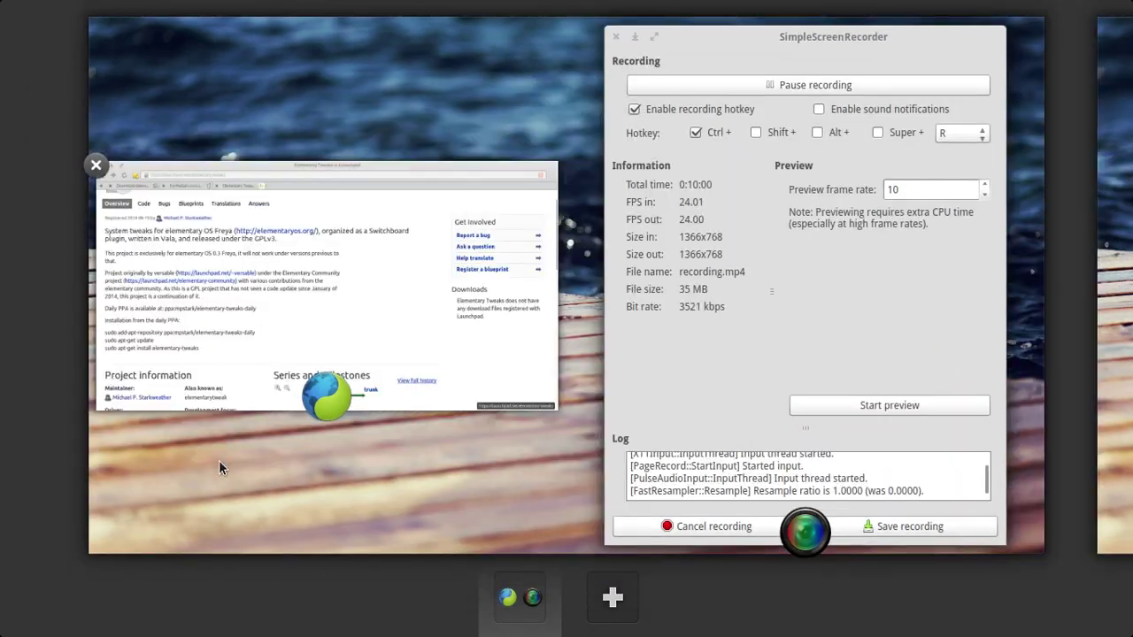
click(221, 468)
key(super+s)
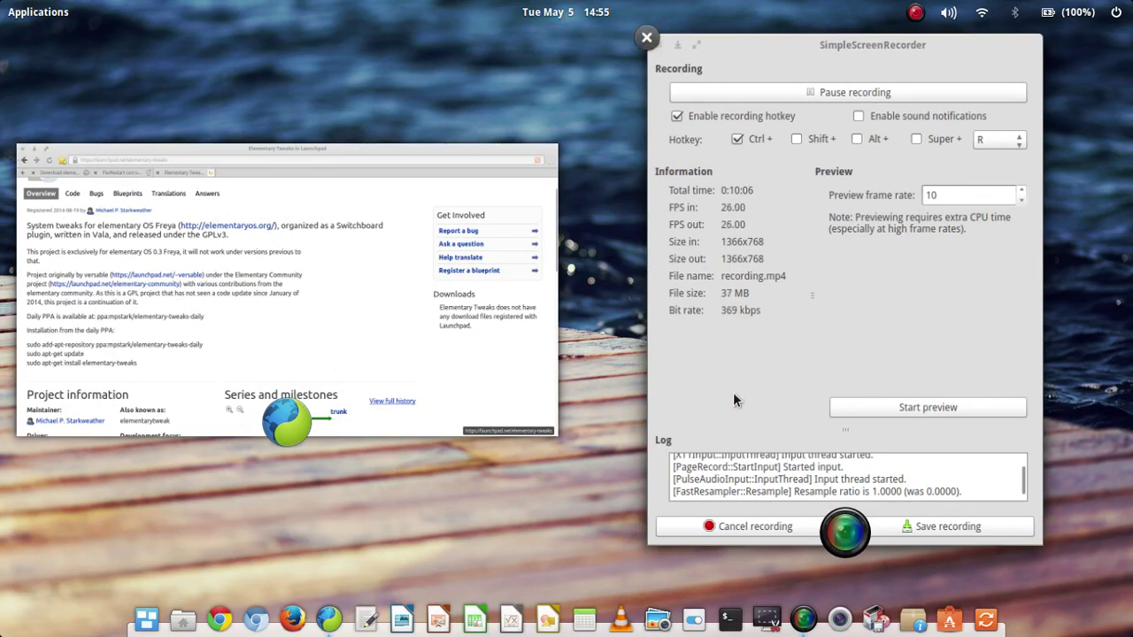
key(super+d)
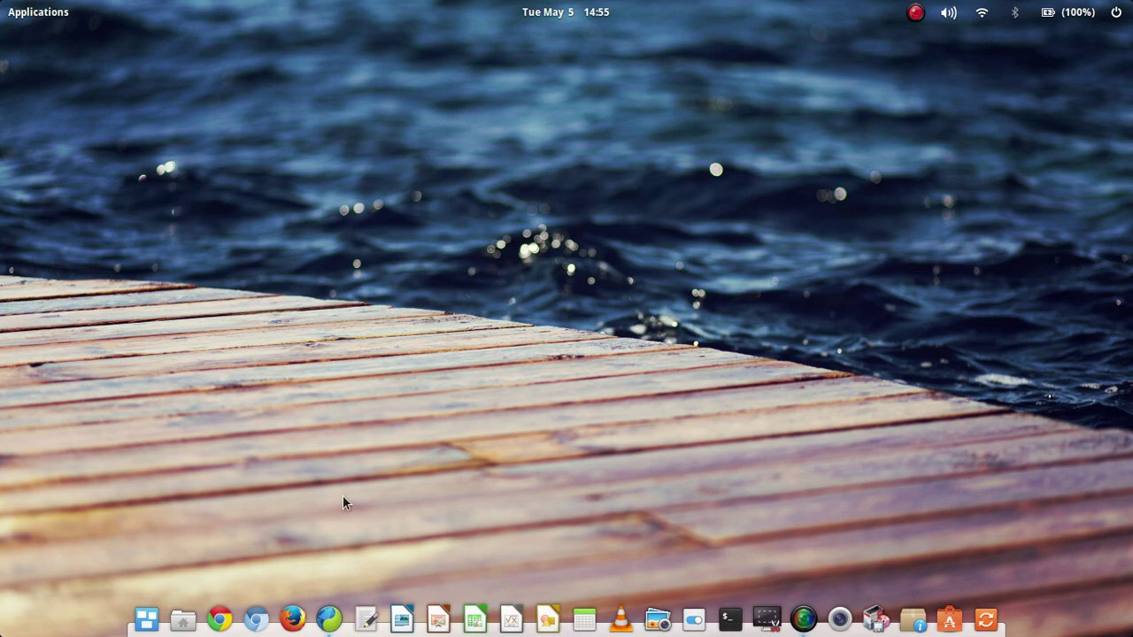
key(super+d)
key(alt+Tab)
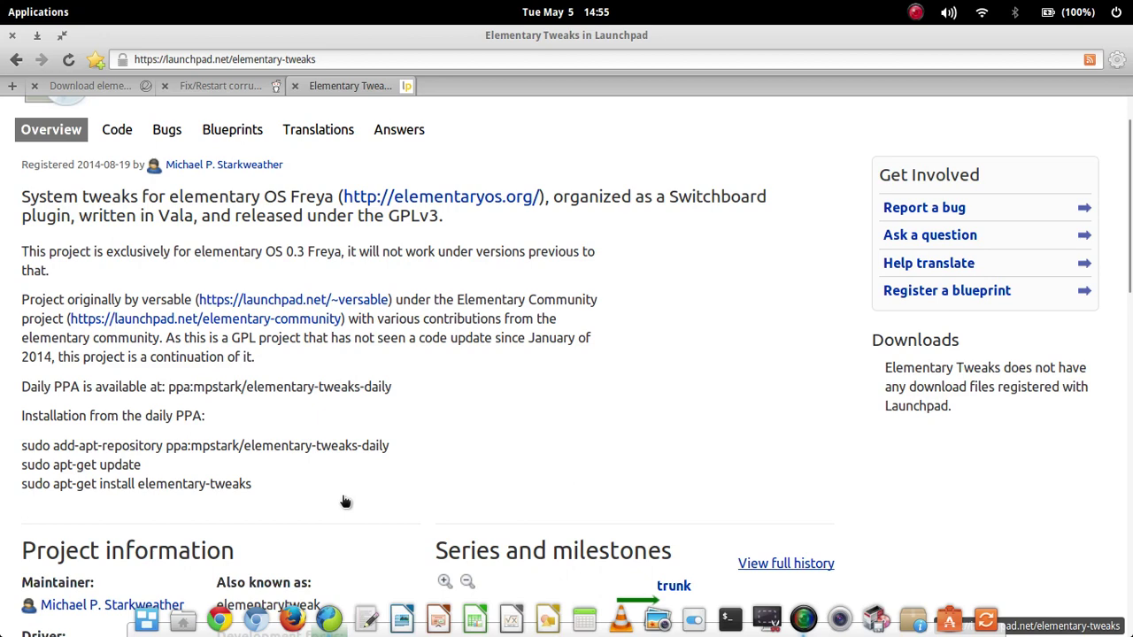
click(37, 36)
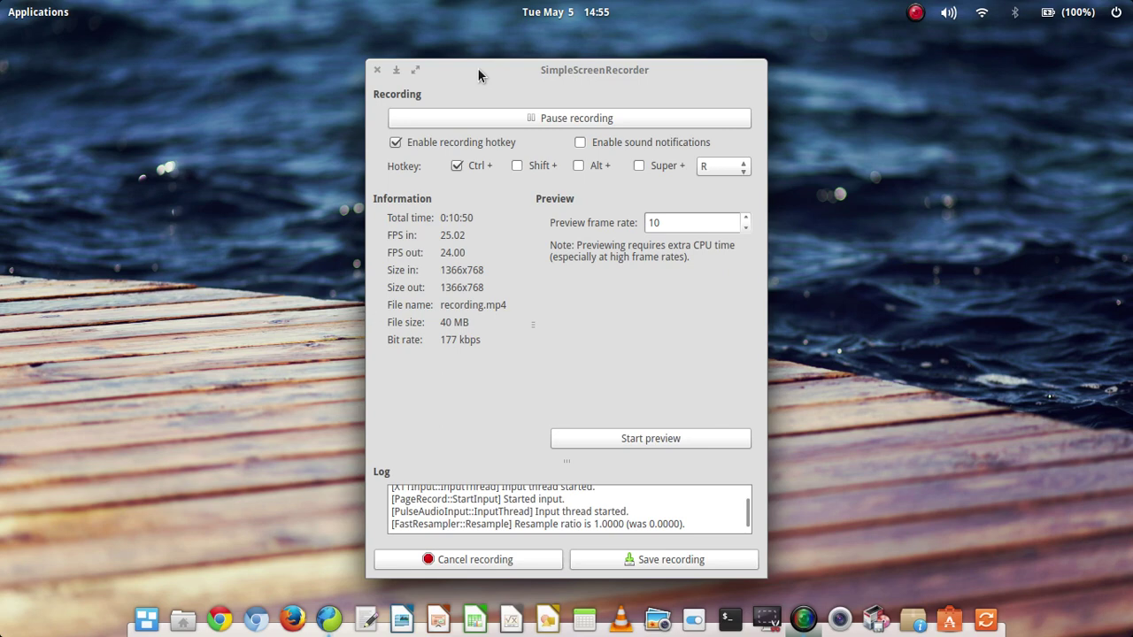
click(396, 70)
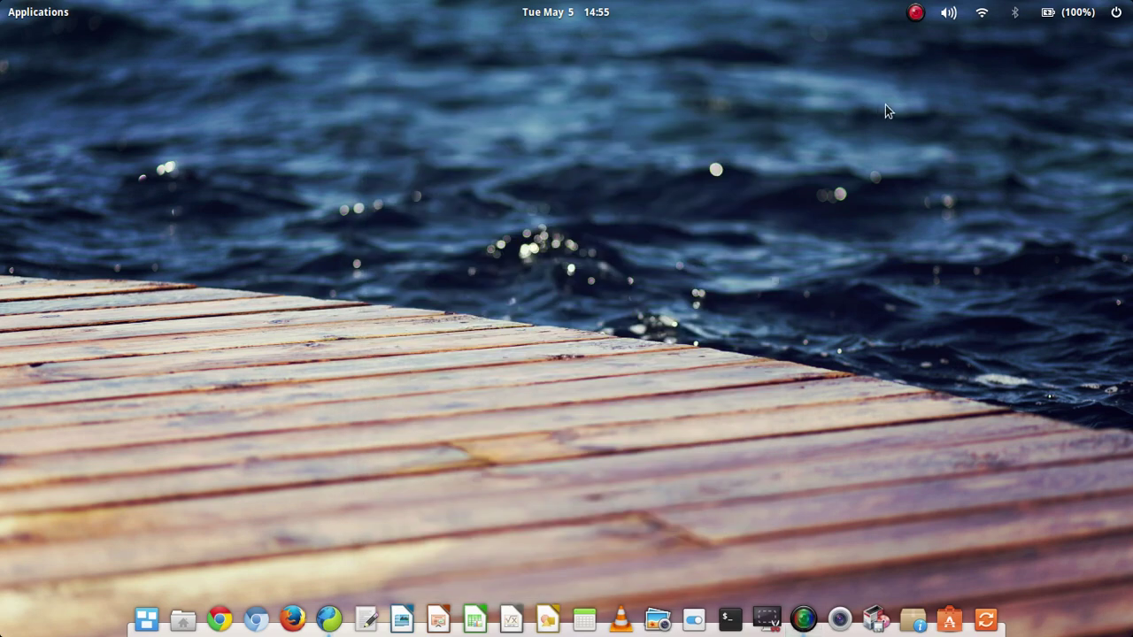